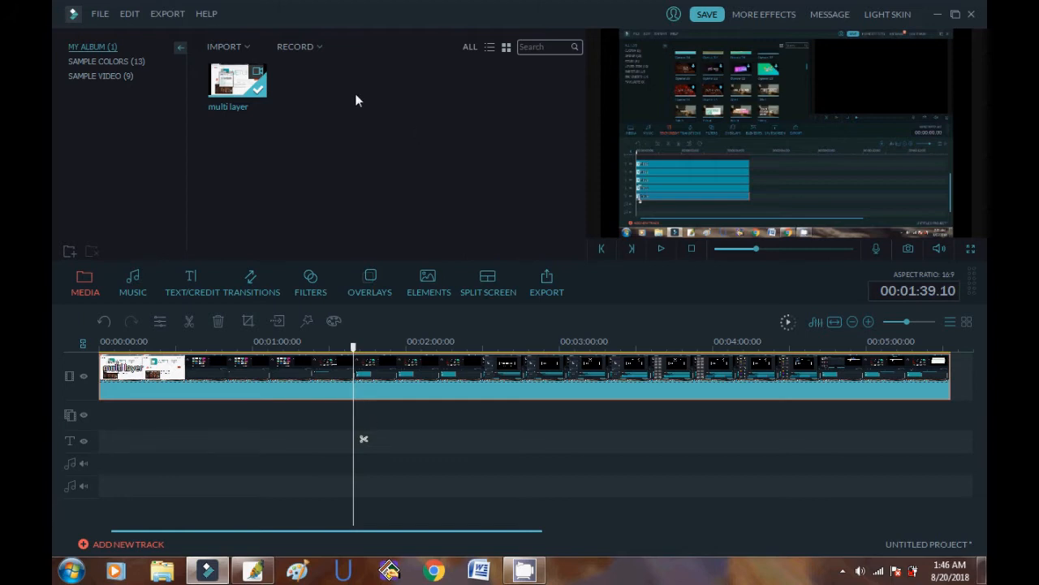
Import the arrow image arrow-pointing-to-right_318-50470.jpg from the Desktop into the media library.
{"action": "left_click", "coordinate": [242, 50]}
{"action": "left_click", "coordinate": [235, 63]}
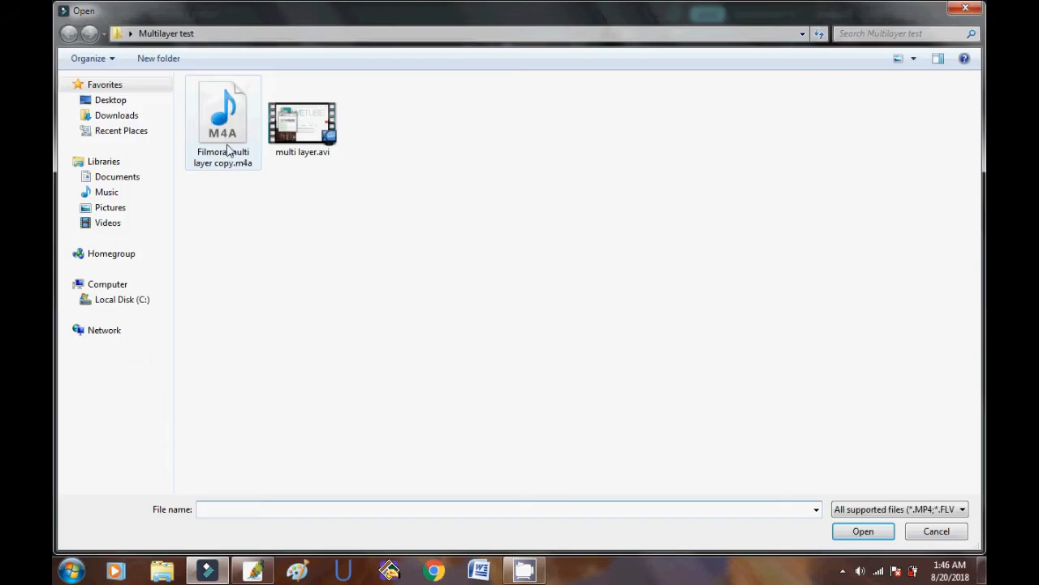
{"action": "left_click", "coordinate": [133, 100]}
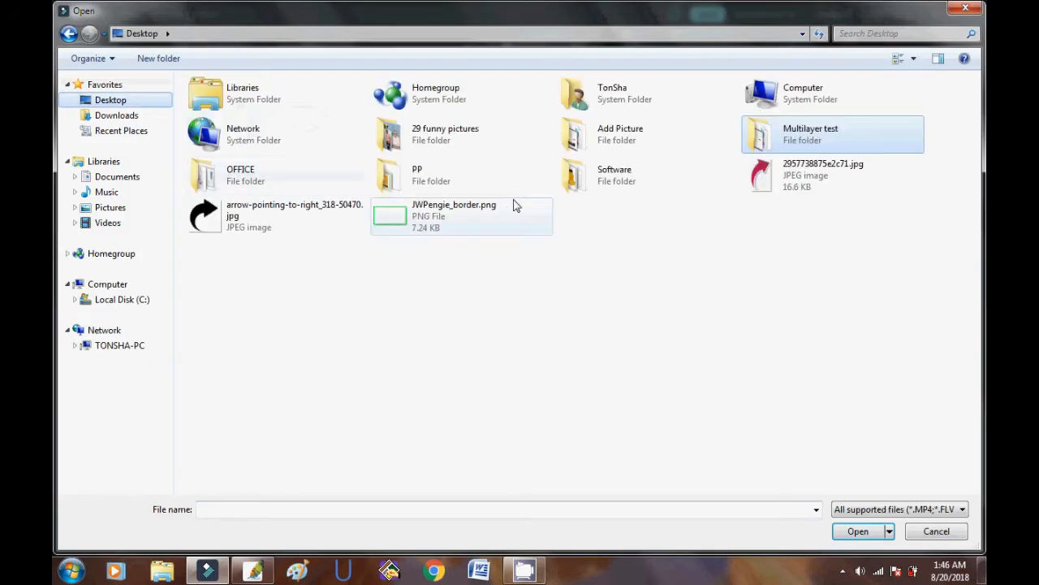
{"action": "left_click", "coordinate": [611, 325]}
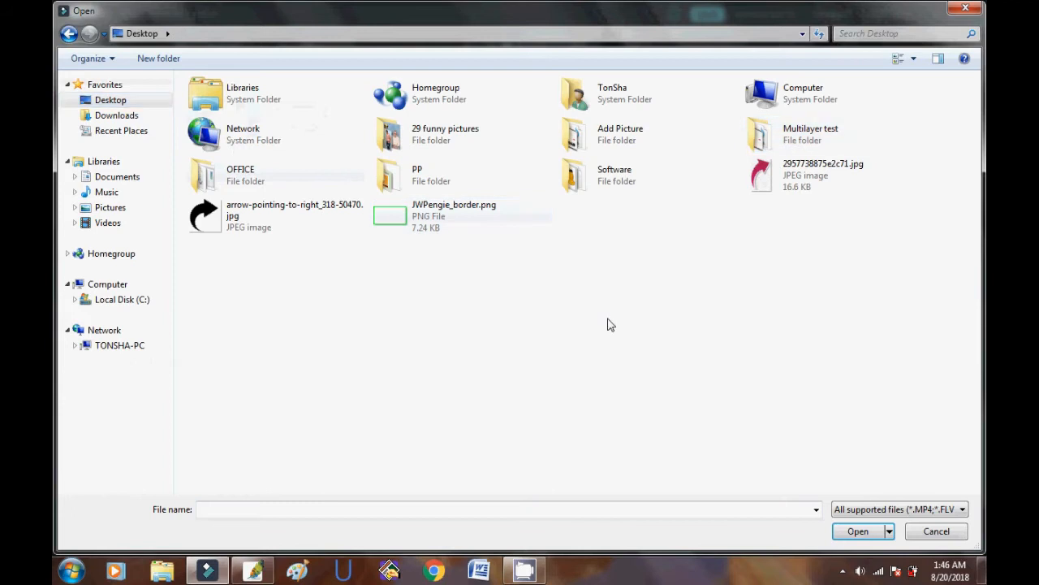
{"action": "double_click", "coordinate": [273, 219]}
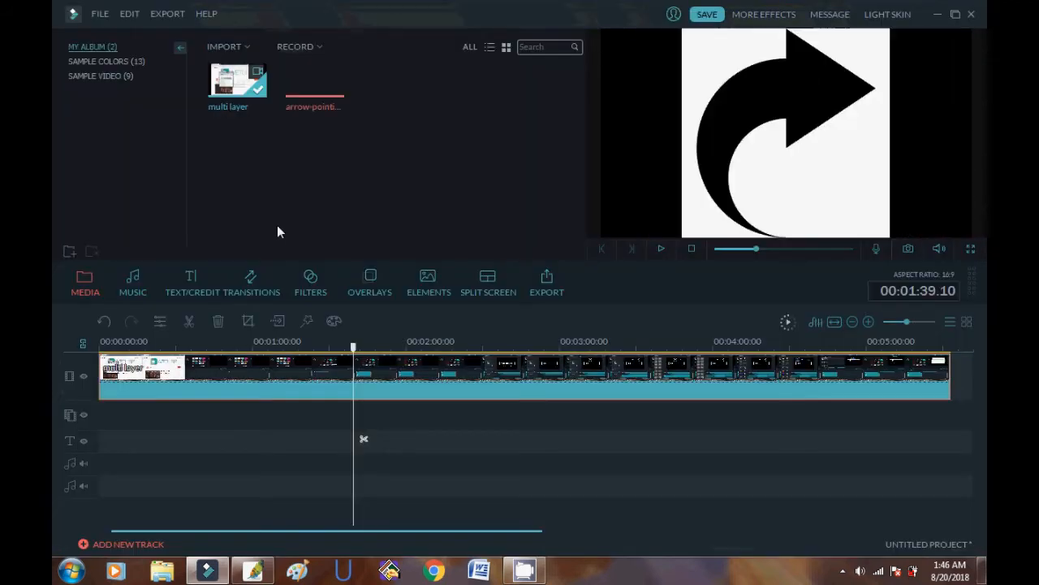
{"action": "mouse_move", "coordinate": [317, 85]}
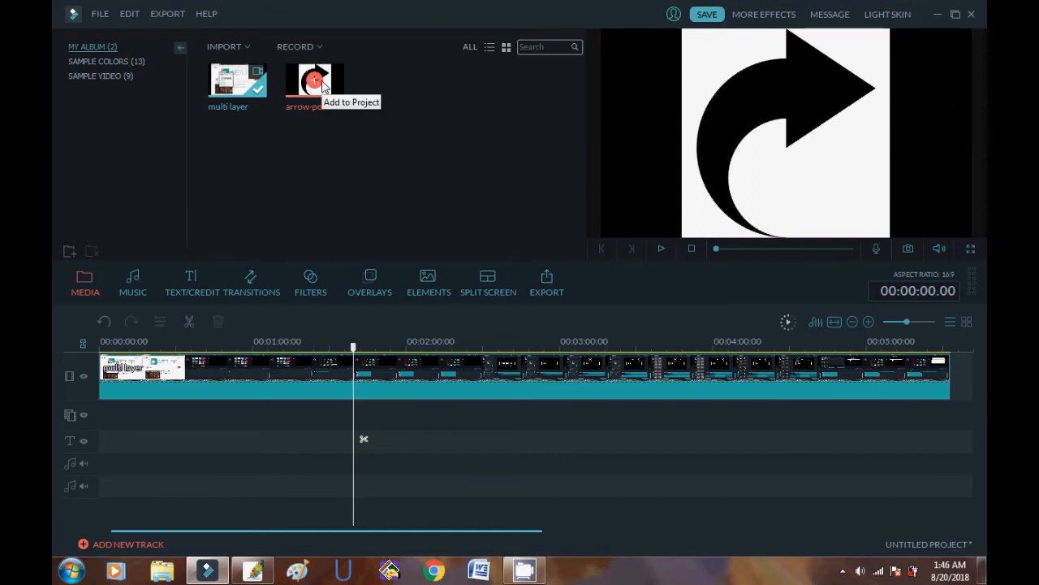
{"action": "left_click", "coordinate": [316, 83]}
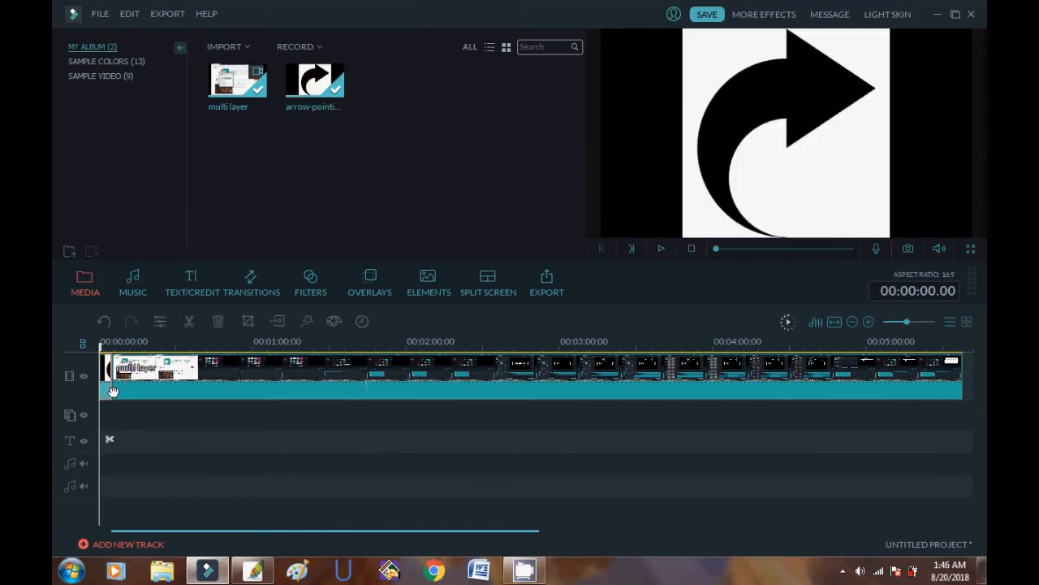
{"action": "key", "text": "Delete"}
Place the arrow JPG on the overlay track at about 00:01:40, then shrink it and move it to the lower centre of the video frame.
{"action": "left_click_drag", "start_coordinate": [340, 364], "coordinate": [358, 419]}
{"action": "left_click", "coordinate": [360, 346]}
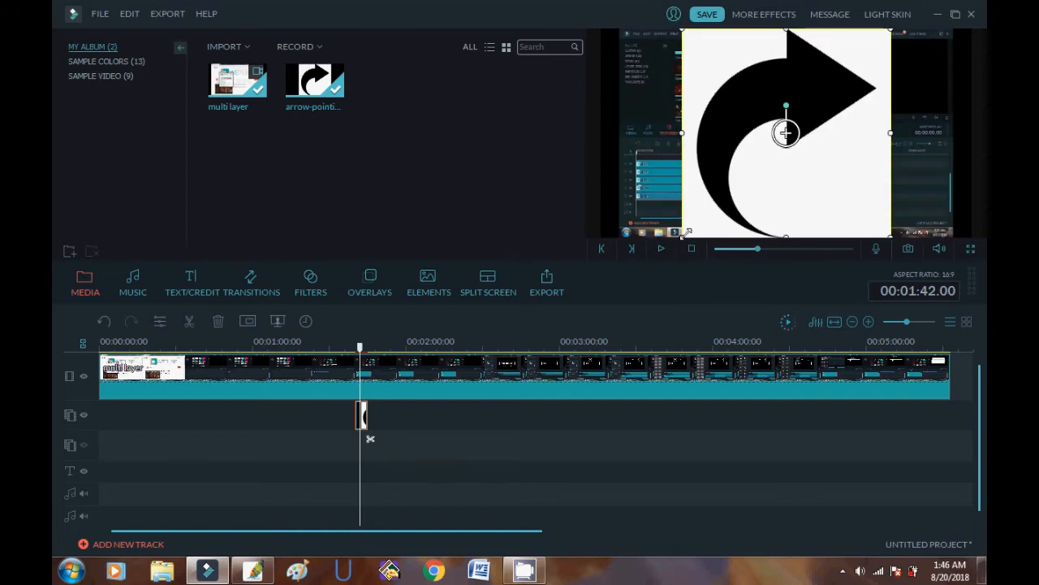
{"action": "left_click_drag", "start_coordinate": [689, 228], "coordinate": [726, 191]}
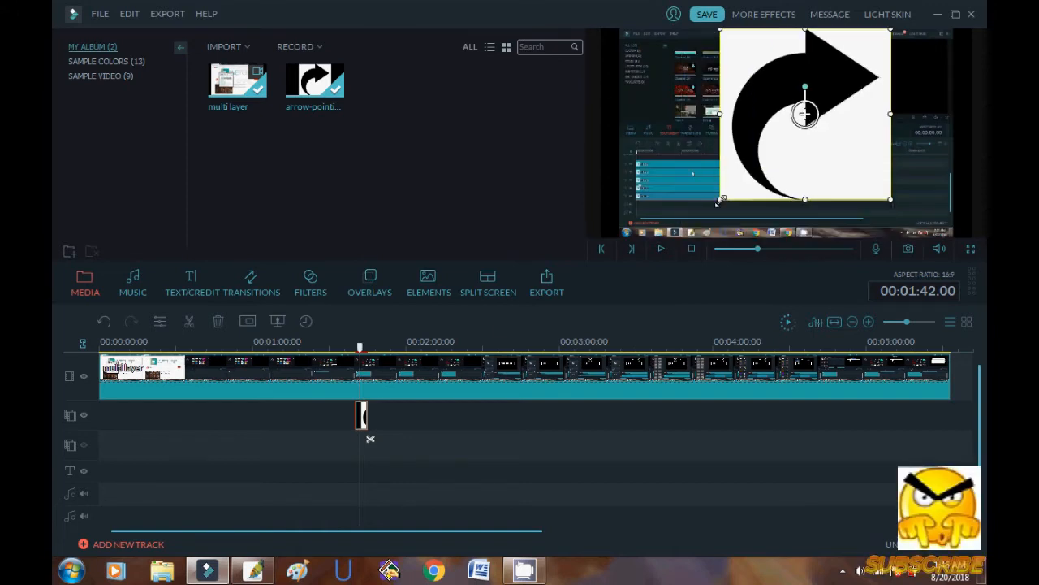
{"action": "left_click_drag", "start_coordinate": [779, 137], "coordinate": [731, 155]}
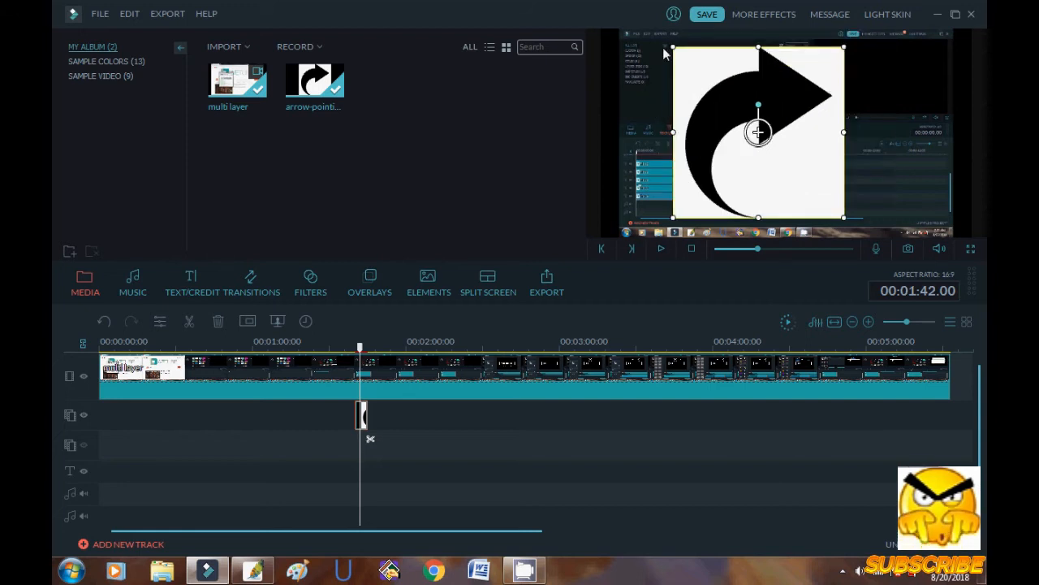
{"action": "left_click_drag", "start_coordinate": [671, 40], "coordinate": [722, 95]}
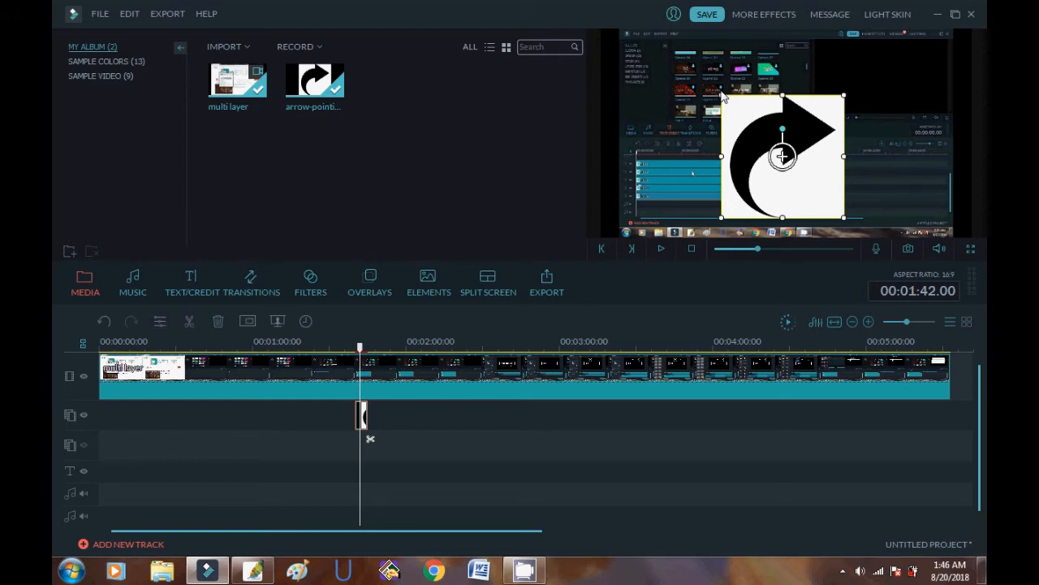
Switch to Adobe Photoshop and open arrow-pointing-to-right_318-50470.jpg from the Desktop.
{"action": "left_click", "coordinate": [255, 568]}
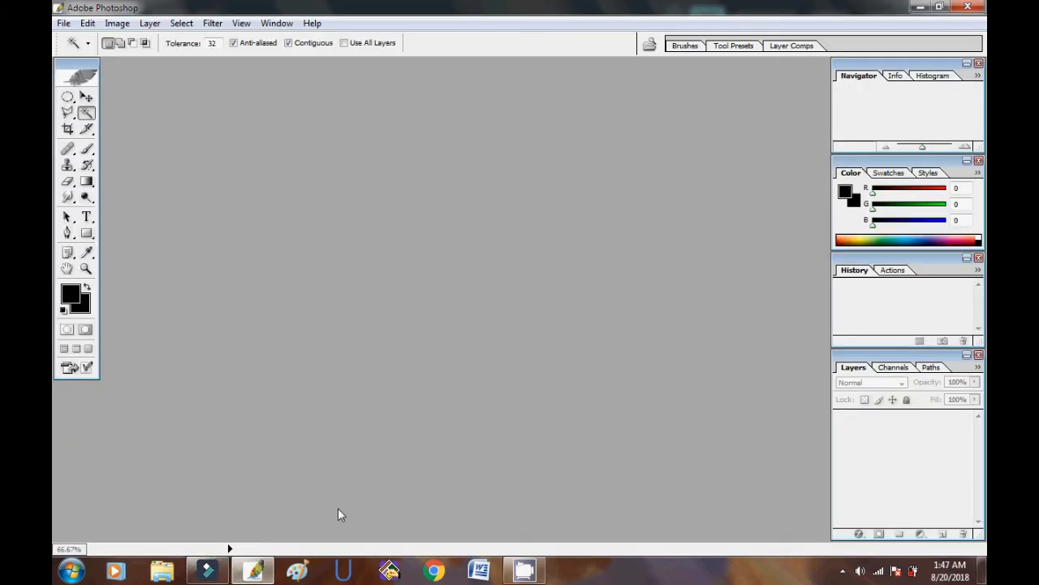
{"action": "double_click", "coordinate": [394, 450]}
{"action": "left_click", "coordinate": [576, 230]}
{"action": "scroll", "coordinate": [622, 225], "scroll_direction": "down", "scroll_amount": 10}
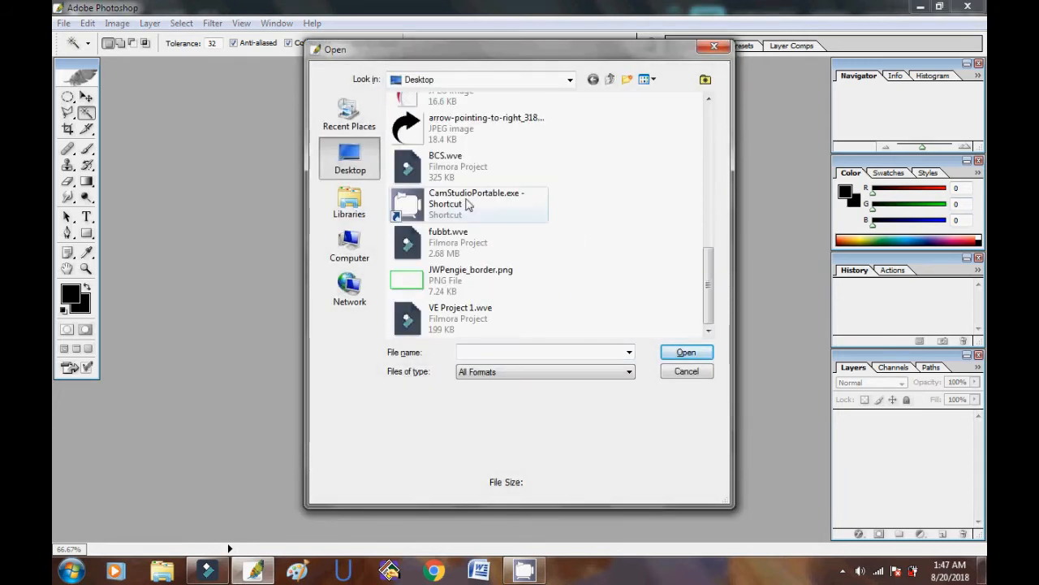
{"action": "double_click", "coordinate": [458, 123]}
{"action": "left_click_drag", "start_coordinate": [313, 71], "coordinate": [522, 152]}
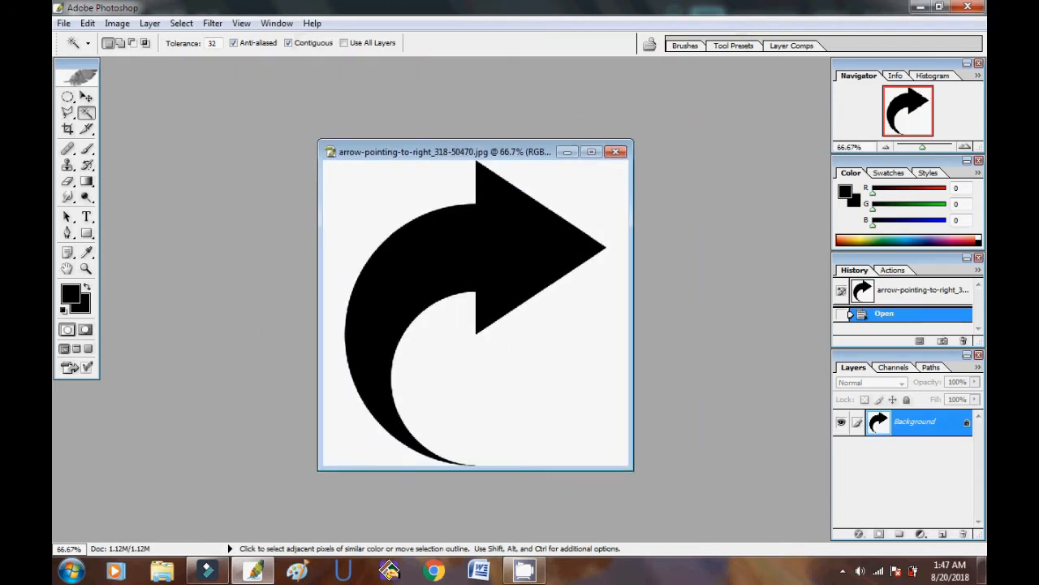
Convert the arrow's background into a regular layer and erase the white areas on both sides of the arrow using the Magic Wand.
{"action": "double_click", "coordinate": [956, 427]}
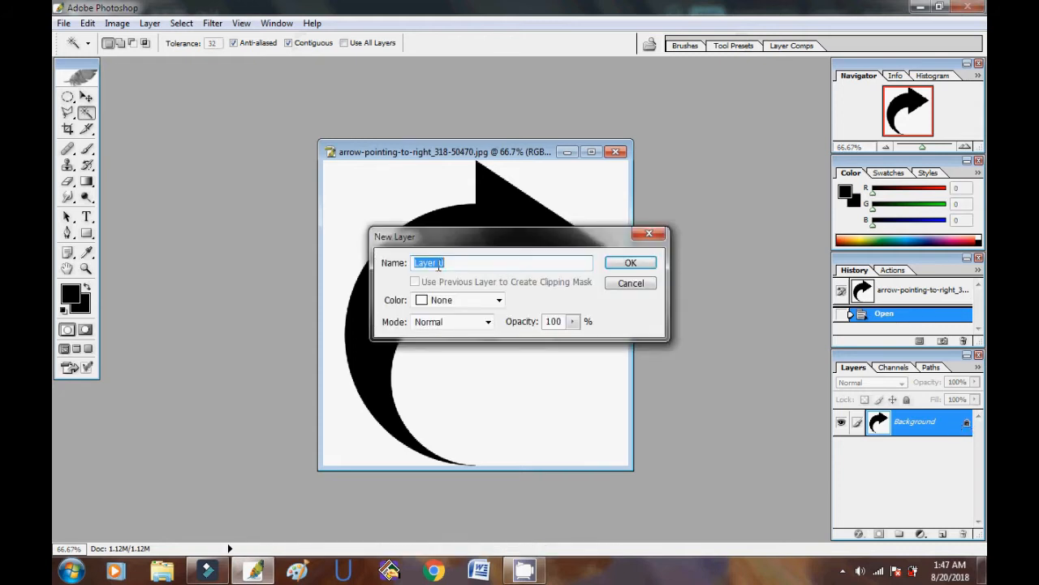
{"action": "left_click", "coordinate": [640, 268]}
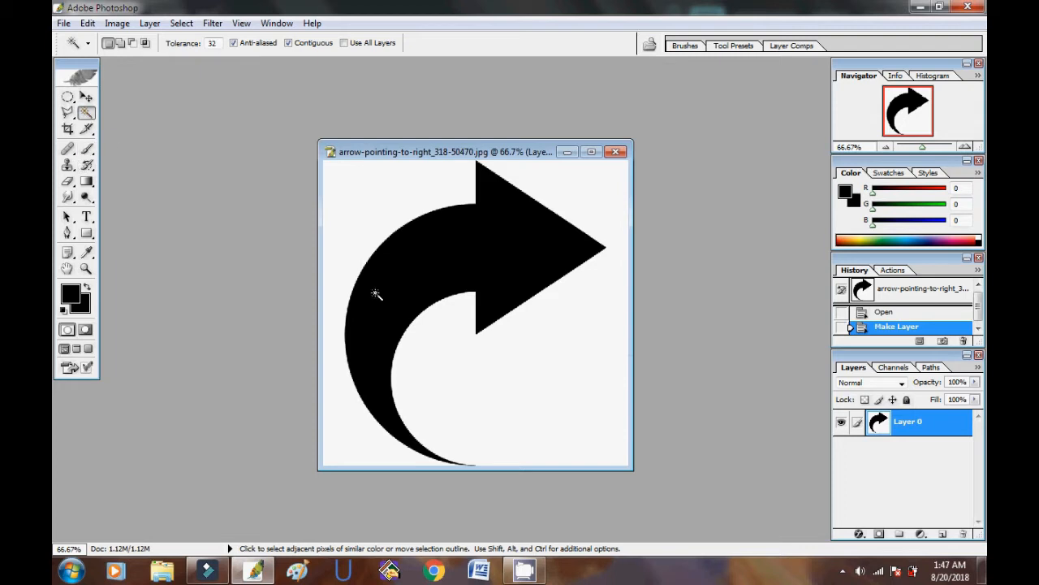
{"action": "left_click", "coordinate": [551, 398]}
{"action": "key", "text": "Delete"}
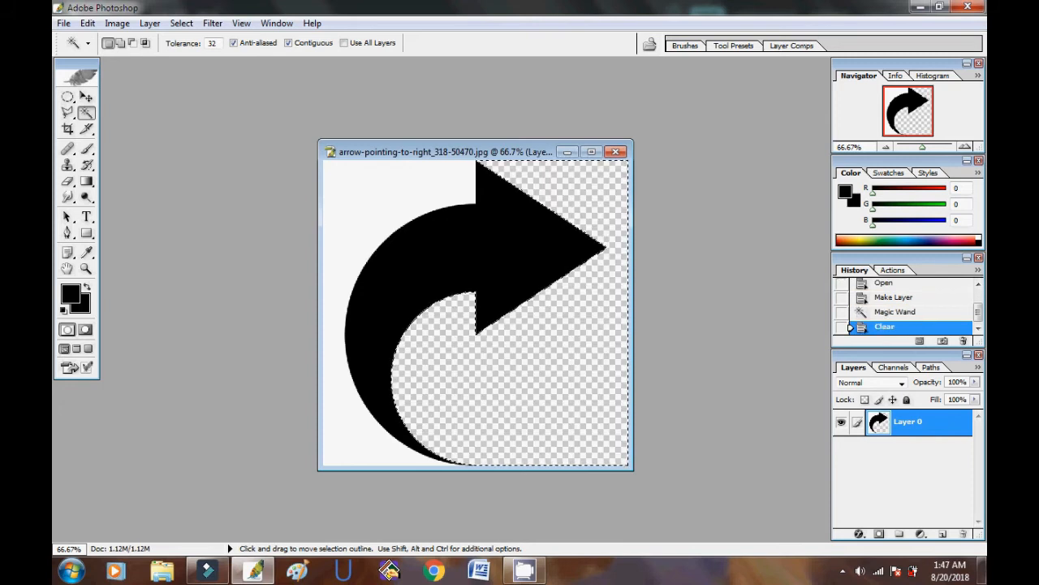
{"action": "left_click", "coordinate": [325, 185]}
{"action": "key", "text": "Delete"}
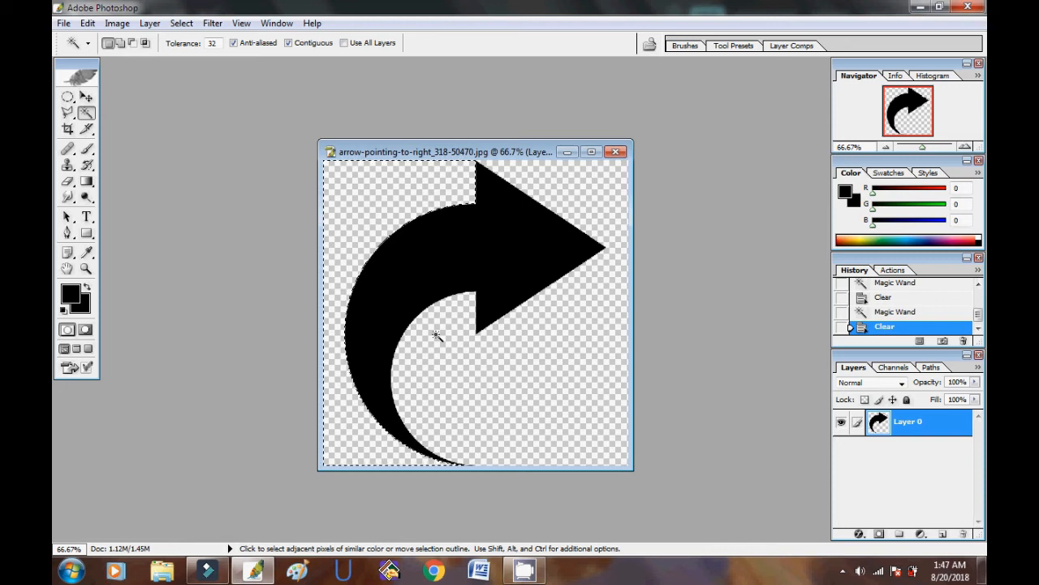
Save the cut-out arrow to the Desktop as the PNG copy arrow-pointing-to-right_318-50470.png with interlace set to None.
{"action": "key", "text": "ctrl+alt+shift+s"}
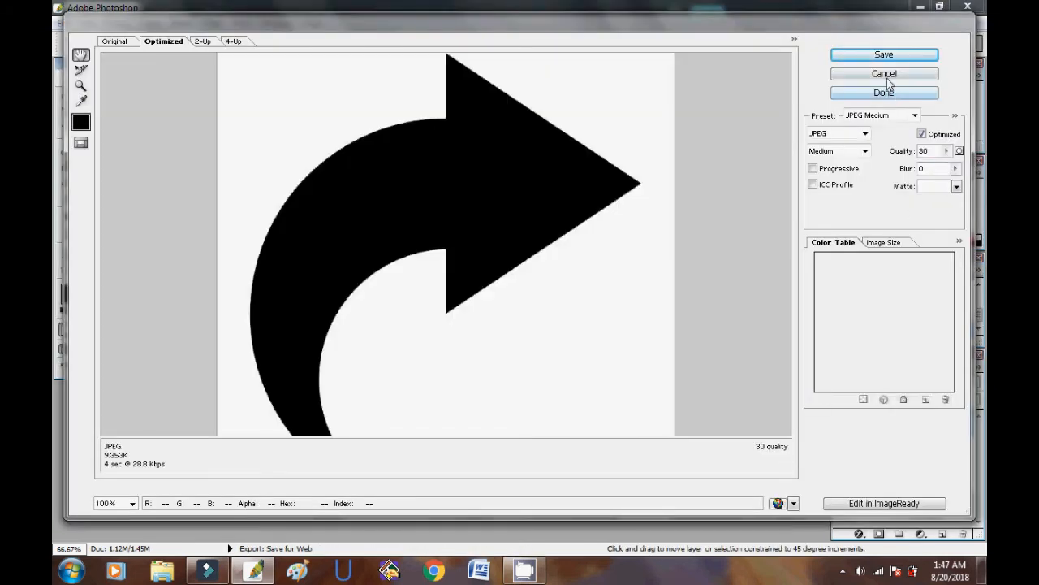
{"action": "left_click", "coordinate": [887, 77]}
{"action": "left_click", "coordinate": [63, 23]}
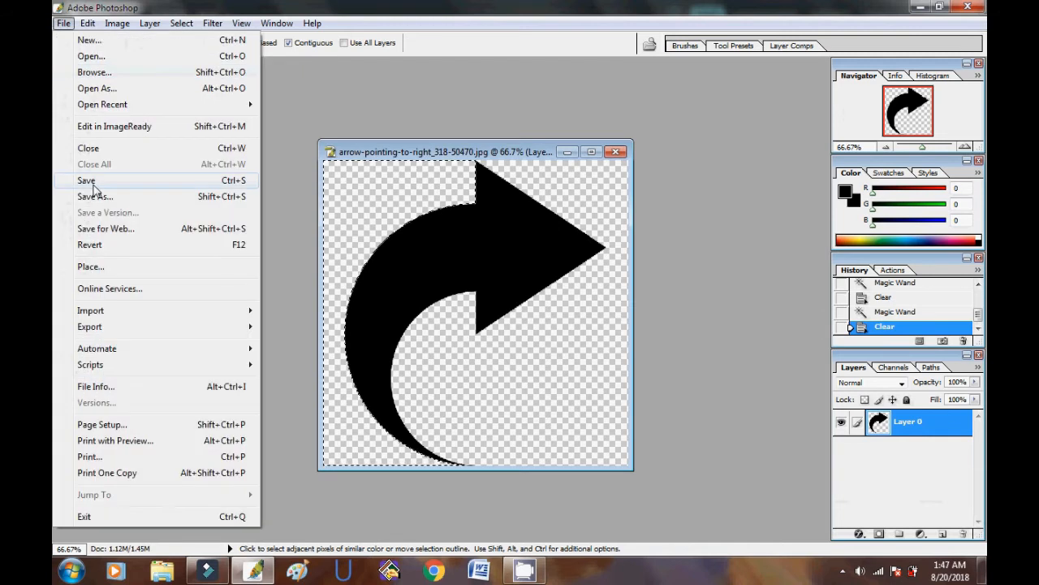
{"action": "left_click", "coordinate": [93, 197]}
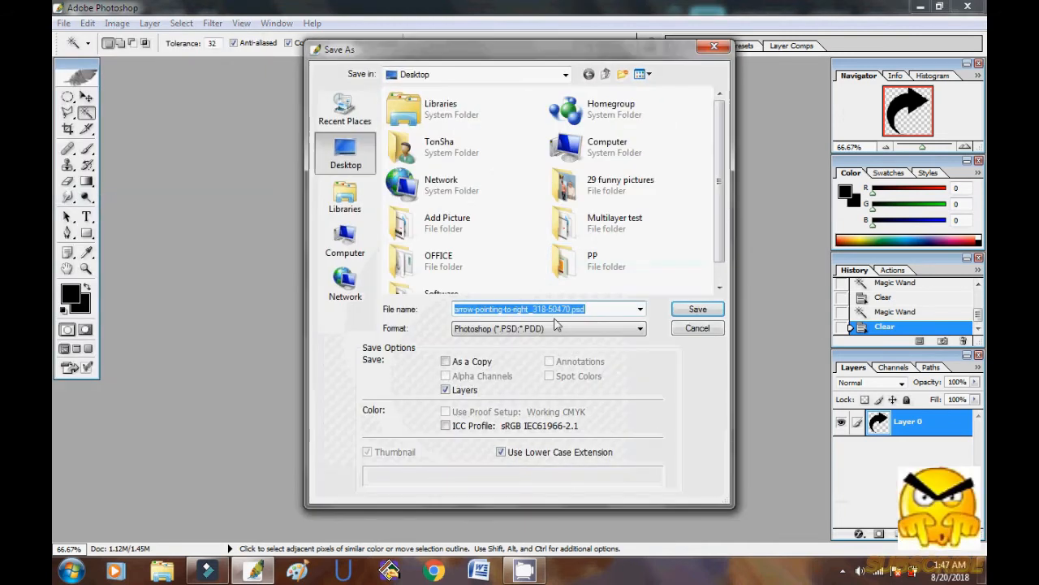
{"action": "left_click", "coordinate": [556, 323]}
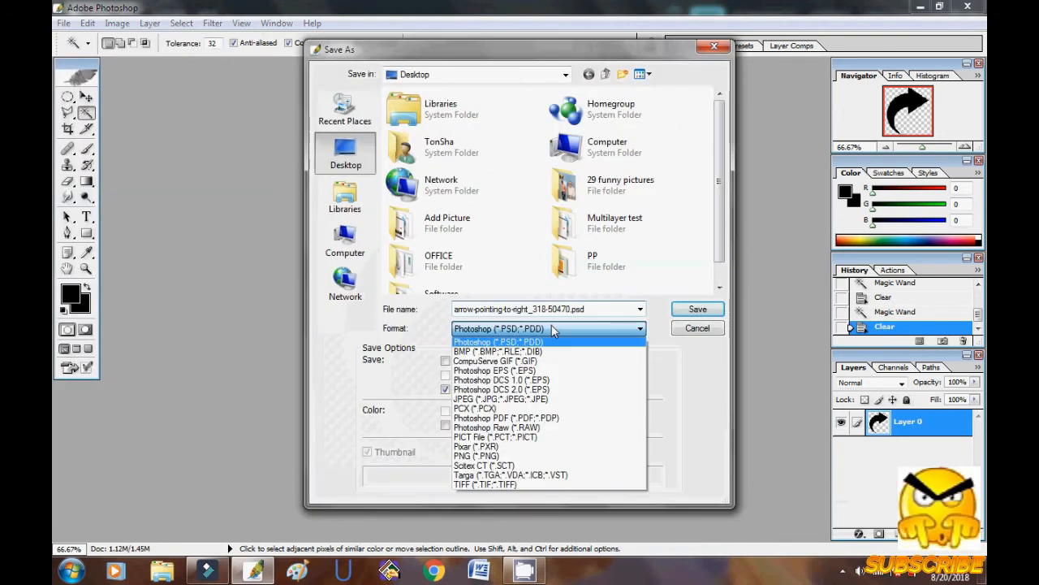
{"action": "left_click", "coordinate": [510, 456]}
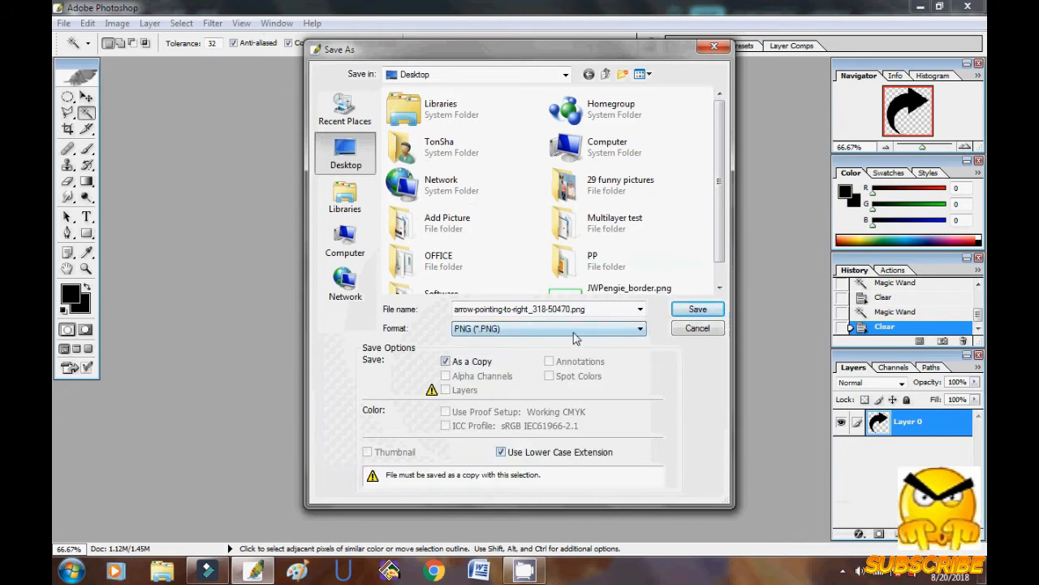
{"action": "left_click", "coordinate": [692, 310]}
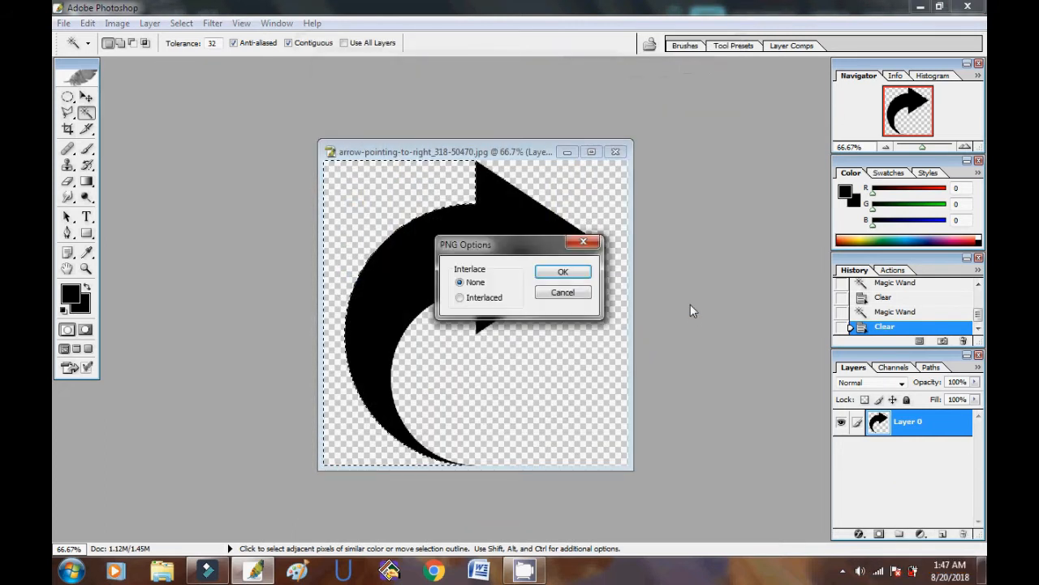
{"action": "left_click", "coordinate": [562, 272]}
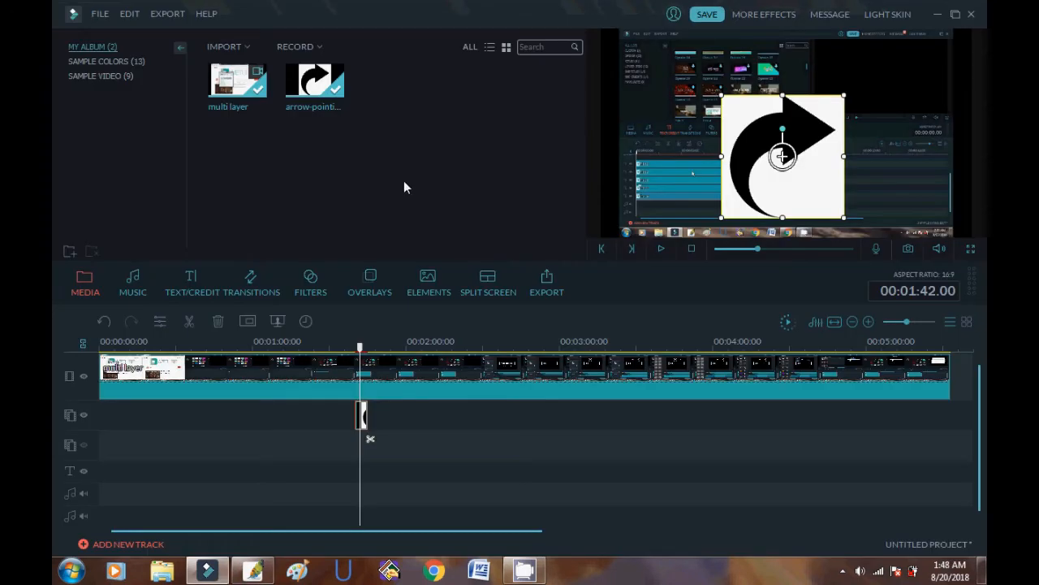
Switch back to Filmora and import arrow-pointing-to-right_318-50470.png from the Desktop into the media library.
{"action": "left_click", "coordinate": [243, 50]}
{"action": "left_click", "coordinate": [235, 62]}
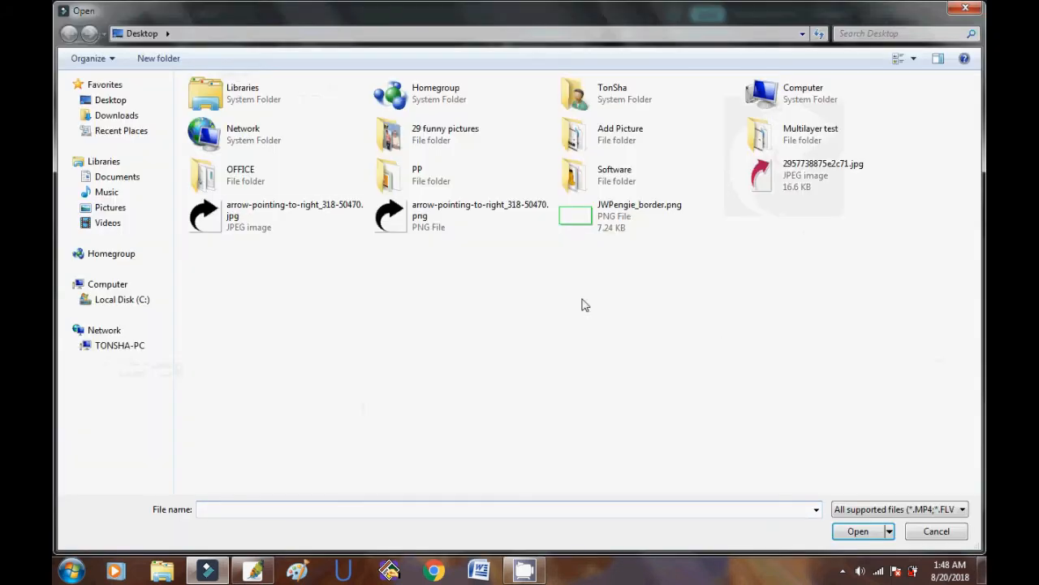
{"action": "double_click", "coordinate": [422, 225]}
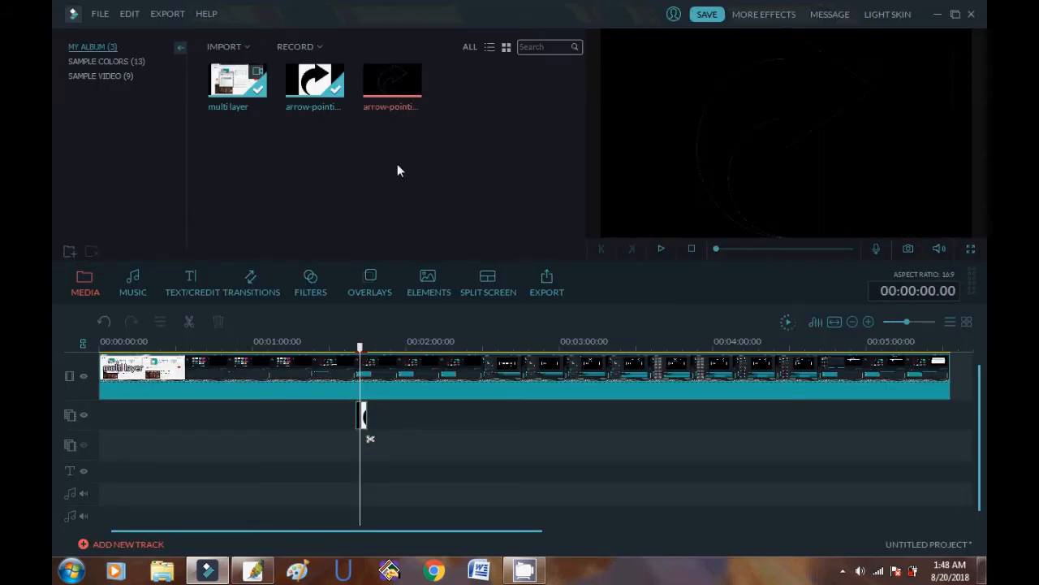
Place the transparent PNG arrow on the overlay track at about 00:01:52, then shrink it and move it to the frame's lower-left area.
{"action": "left_click_drag", "start_coordinate": [402, 83], "coordinate": [392, 427]}
{"action": "left_click", "coordinate": [387, 344]}
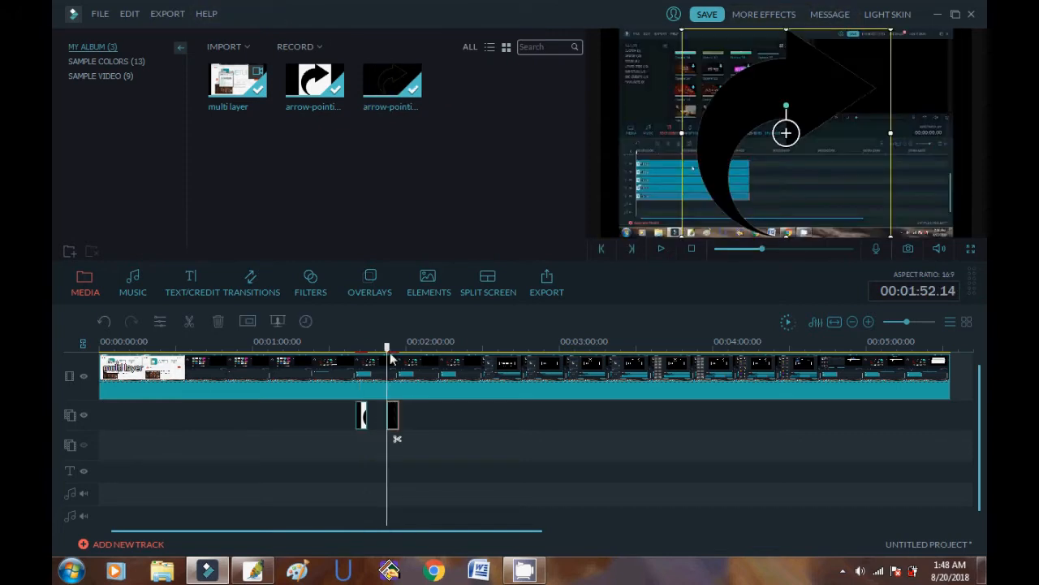
{"action": "left_click_drag", "start_coordinate": [388, 341], "coordinate": [393, 345]}
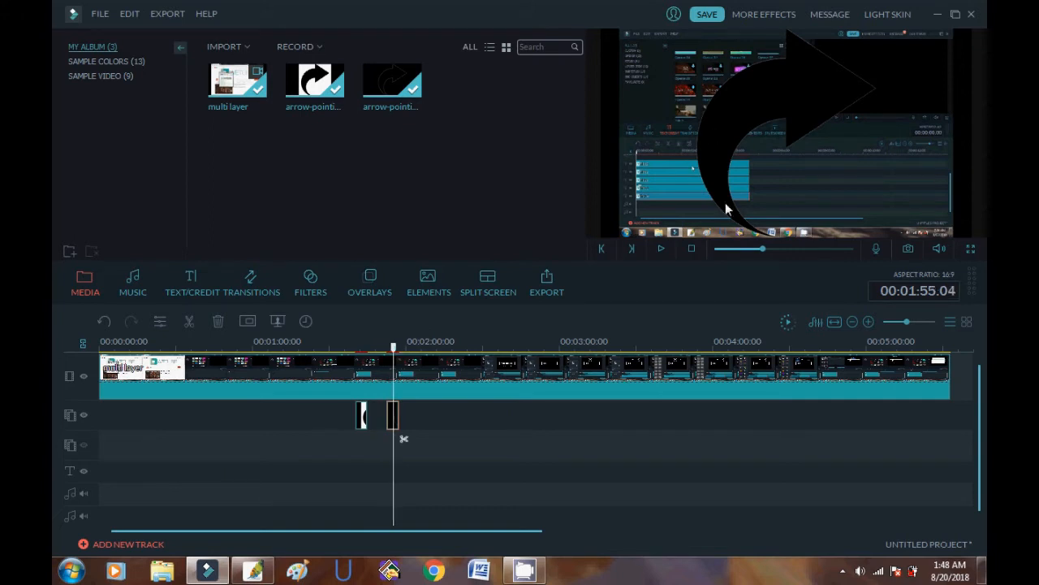
{"action": "left_click", "coordinate": [391, 412]}
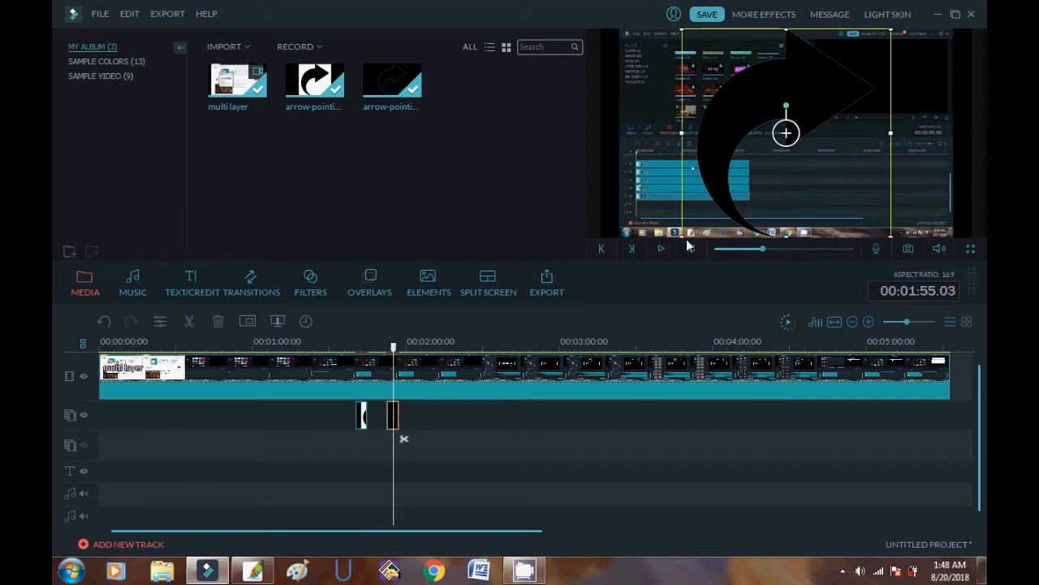
{"action": "left_click_drag", "start_coordinate": [679, 235], "coordinate": [631, 197]}
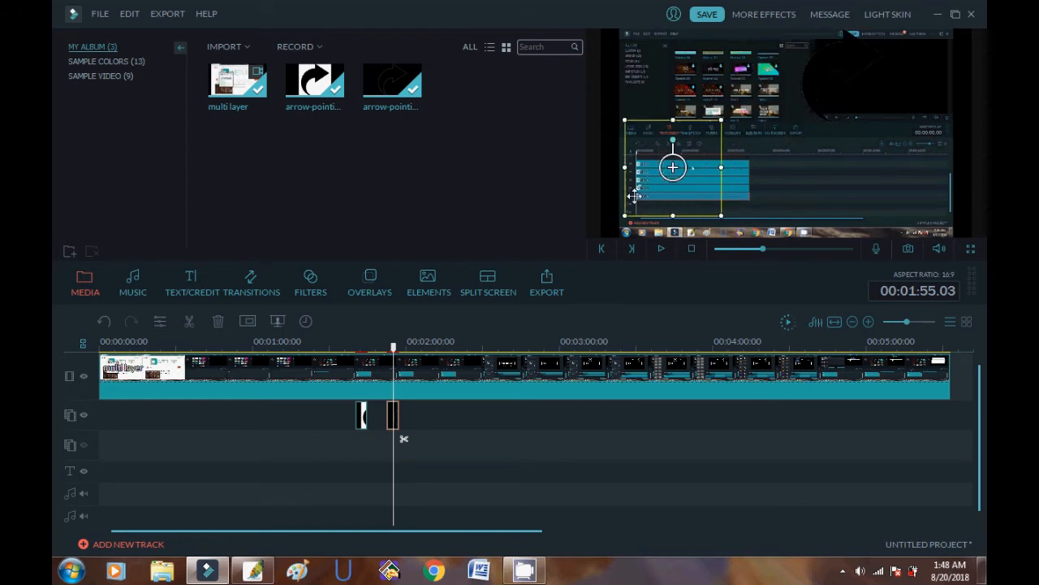
Compare the JPG and PNG arrow overlays, and rotate and move the PNG arrow to point at the end of the stacked blue tracks.
{"action": "left_click", "coordinate": [362, 418]}
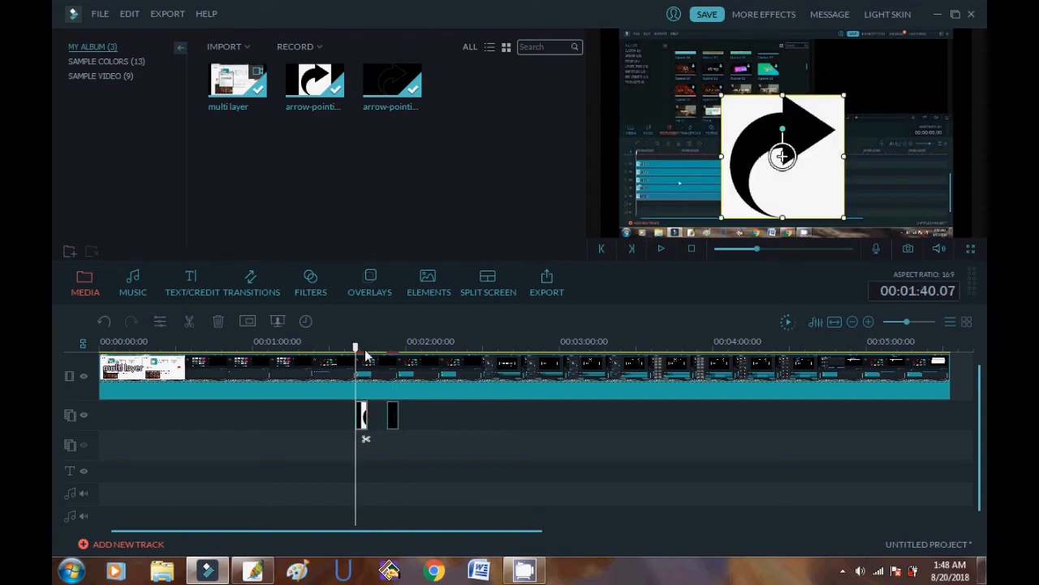
{"action": "left_click", "coordinate": [394, 345]}
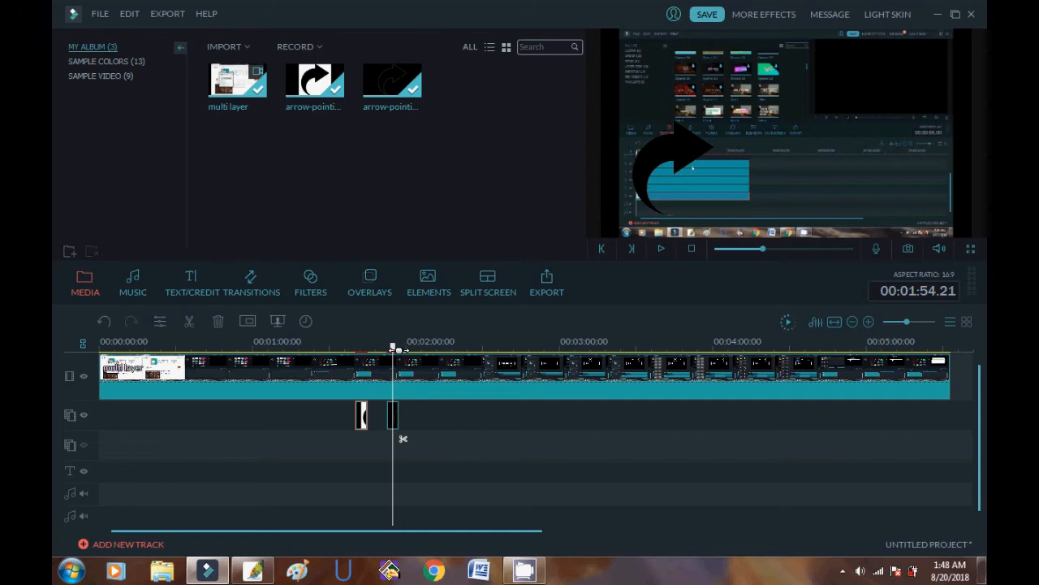
{"action": "left_click", "coordinate": [393, 416]}
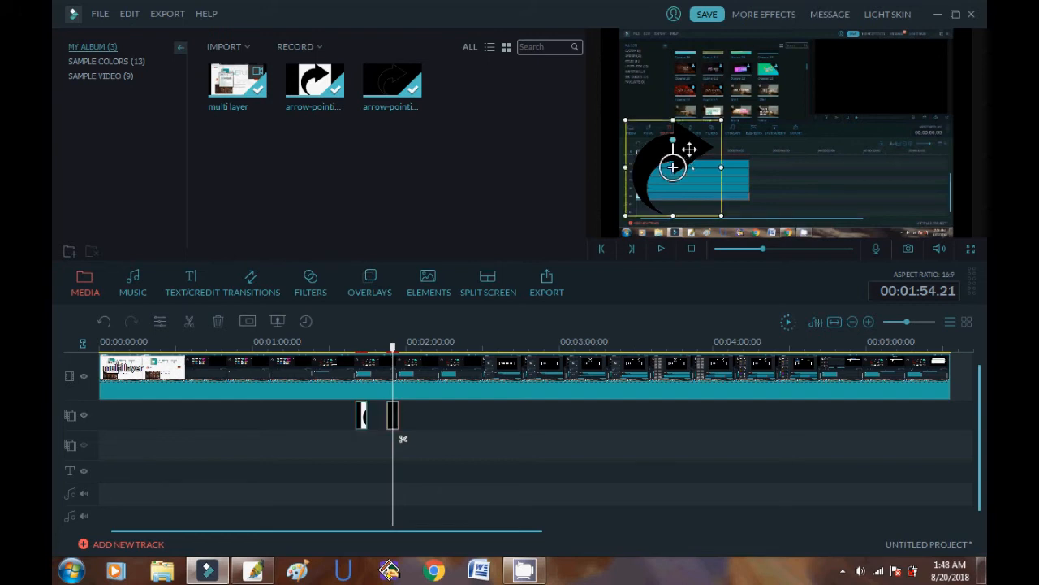
{"action": "left_click_drag", "start_coordinate": [671, 140], "coordinate": [792, 140]}
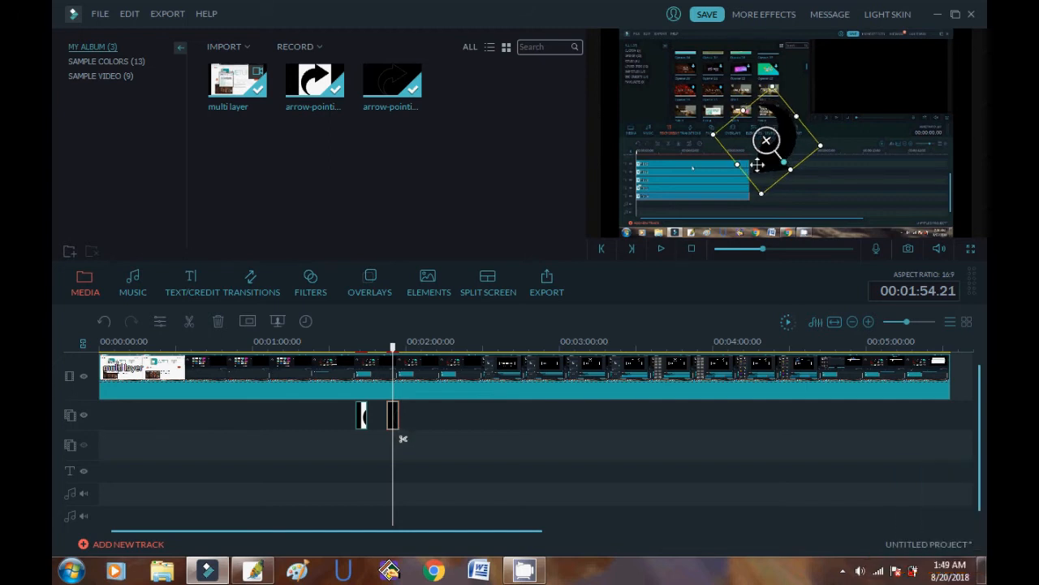
{"action": "left_click", "coordinate": [367, 415]}
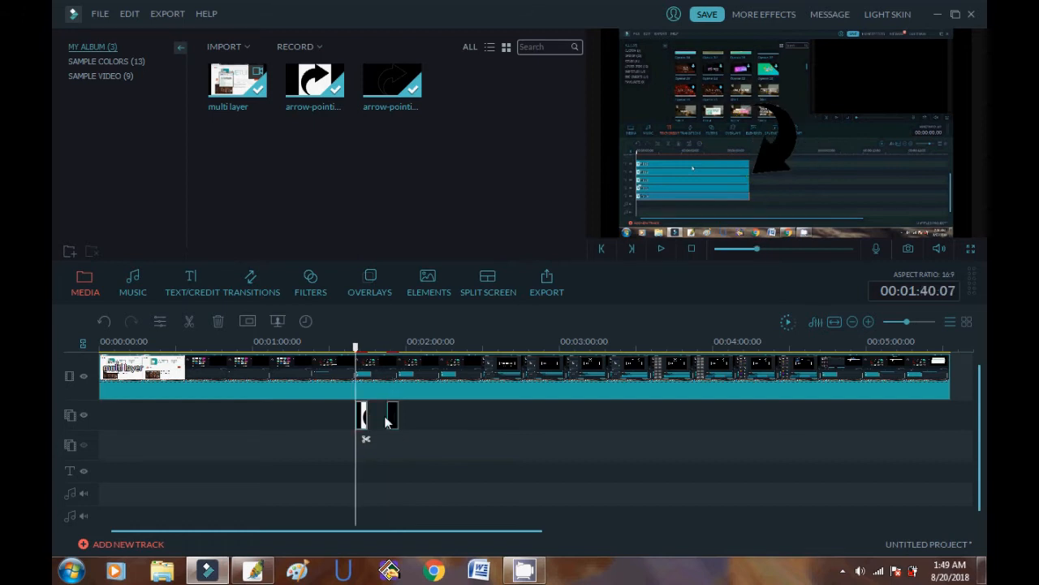
Try the Photo Spin 3 motion effect on the PNG arrow clip and preview its playback.
{"action": "left_click", "coordinate": [395, 415]}
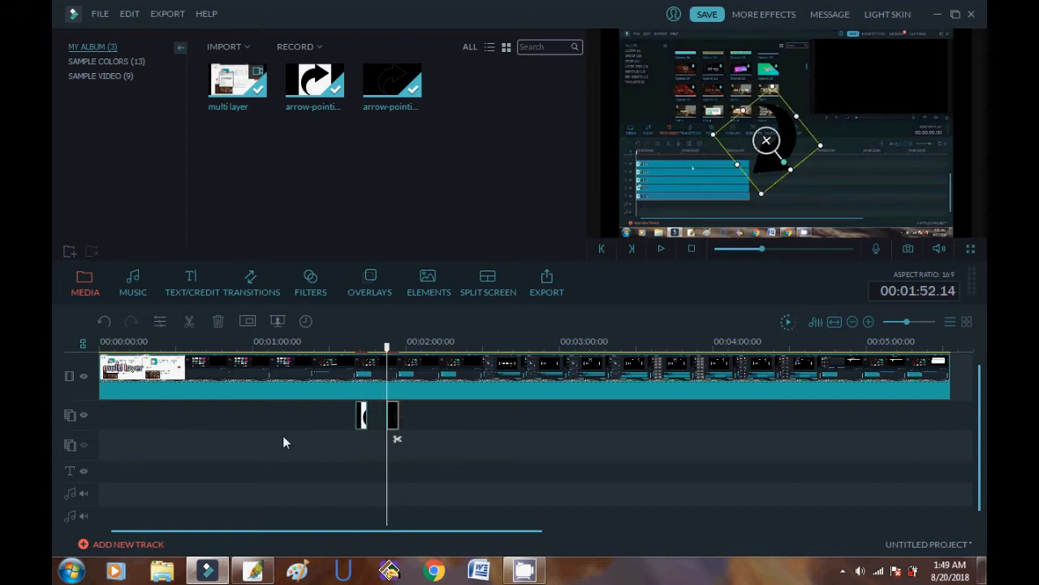
{"action": "double_click", "coordinate": [396, 411]}
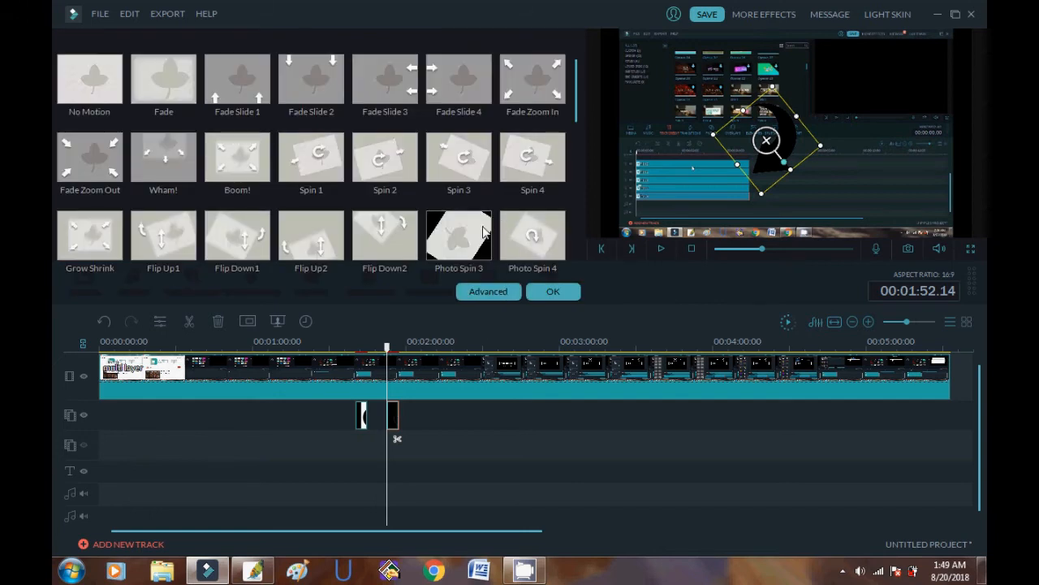
{"action": "double_click", "coordinate": [478, 233]}
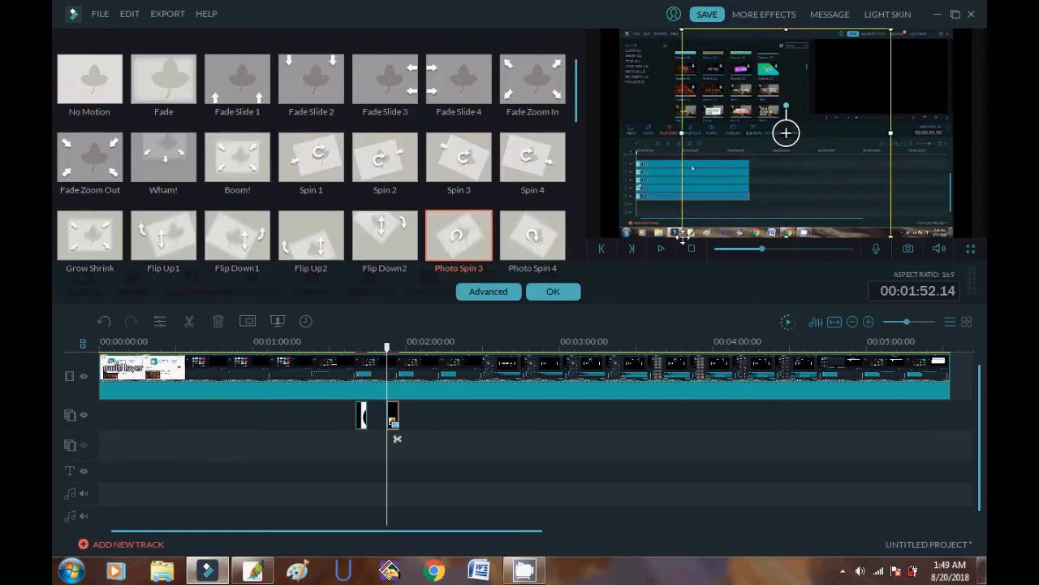
{"action": "key", "text": "space"}
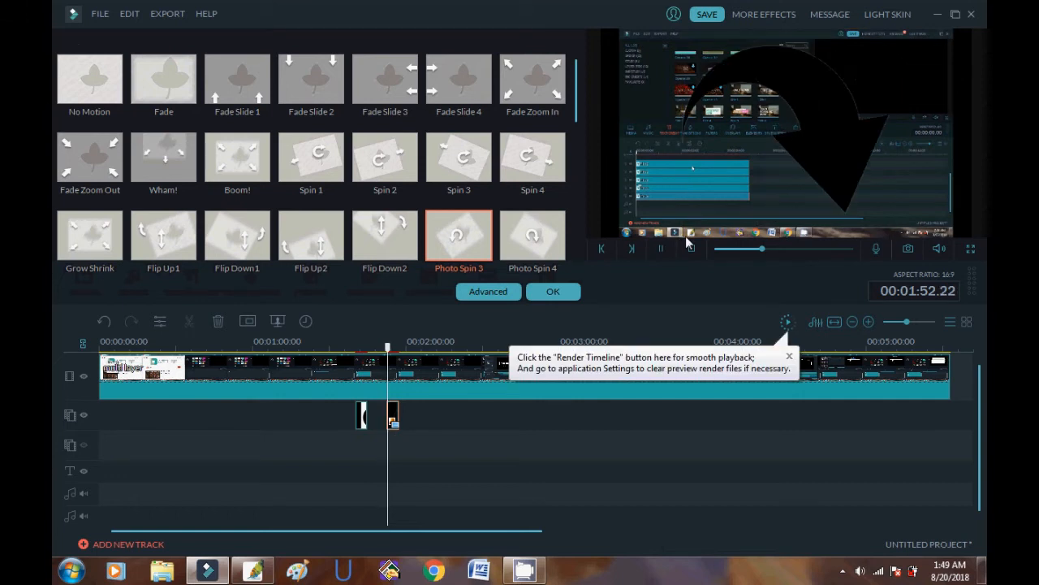
{"action": "key", "text": "space"}
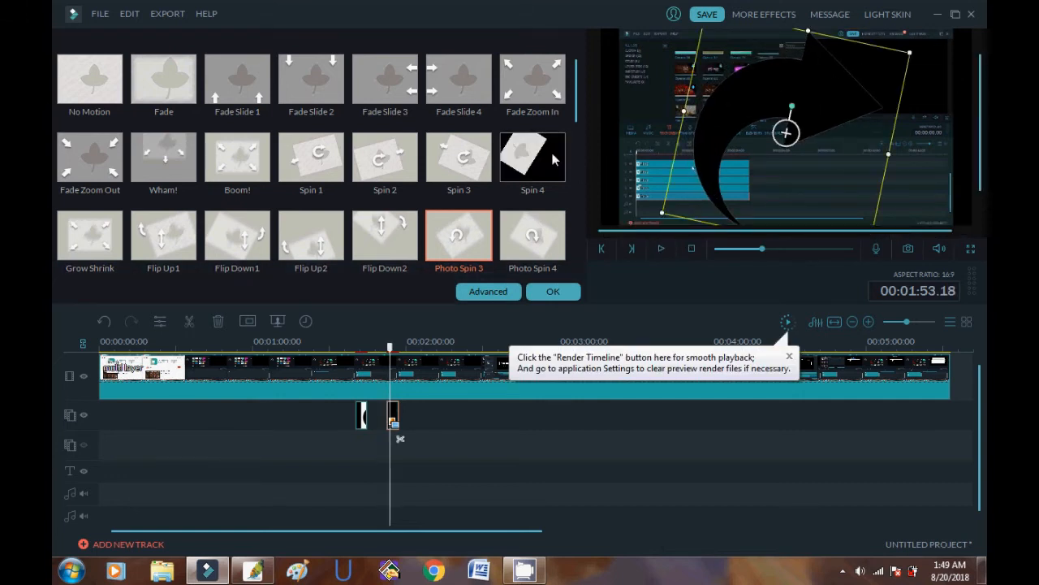
Apply the Fade Zoom In motion to the PNG arrow, shrink and rotate it to point at the blue tracks' end, and preview it.
{"action": "double_click", "coordinate": [528, 85]}
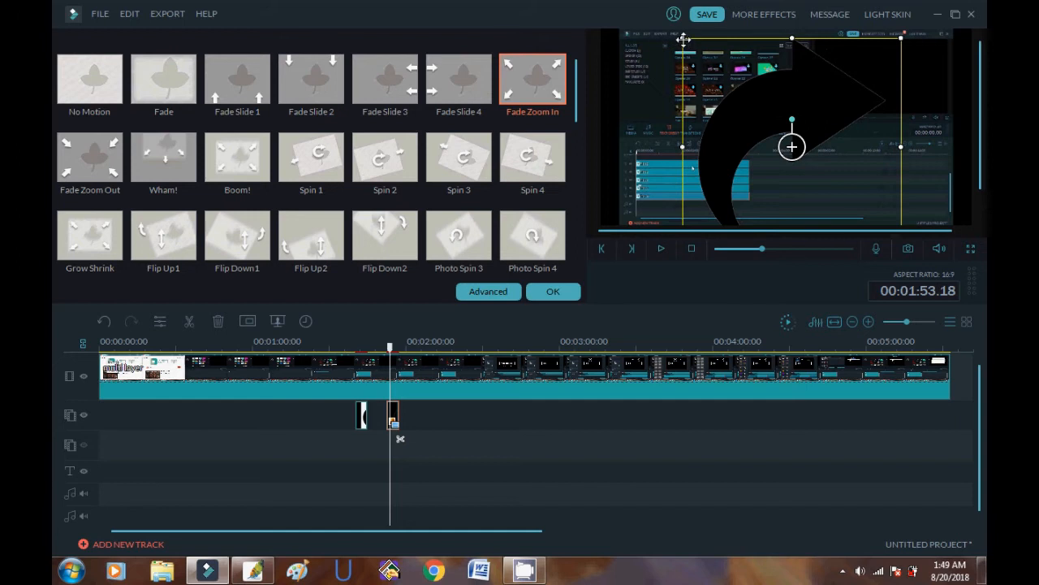
{"action": "mouse_move", "coordinate": [683, 41]}
{"action": "left_mouse_down"}
{"action": "mouse_move", "coordinate": [733, 81]}
{"action": "mouse_move", "coordinate": [785, 176]}
{"action": "mouse_move", "coordinate": [721, 64]}
{"action": "mouse_move", "coordinate": [792, 95]}
{"action": "mouse_move", "coordinate": [791, 144]}
{"action": "mouse_move", "coordinate": [810, 125]}
{"action": "left_mouse_up"}
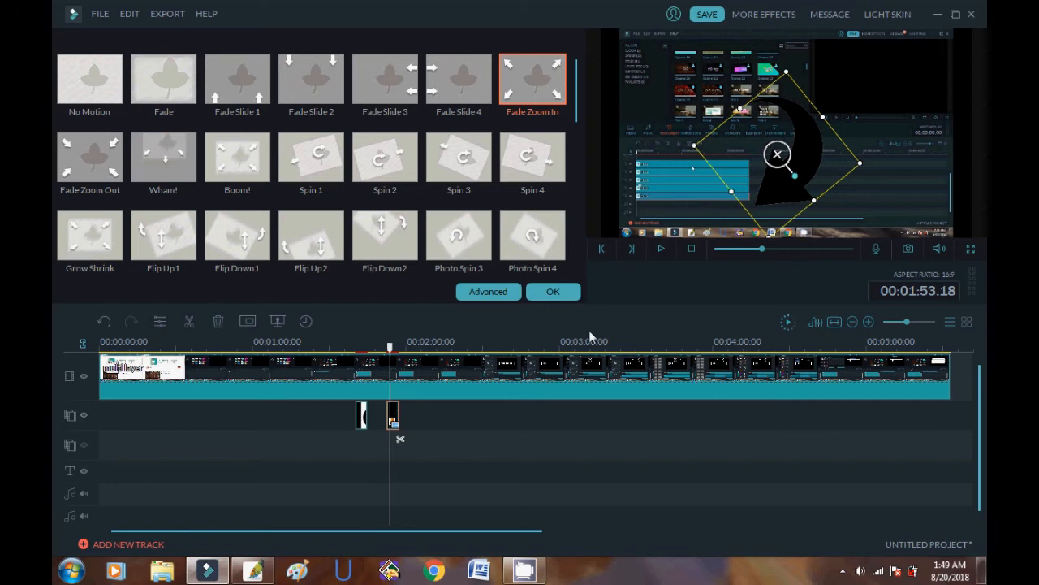
{"action": "left_click", "coordinate": [557, 297]}
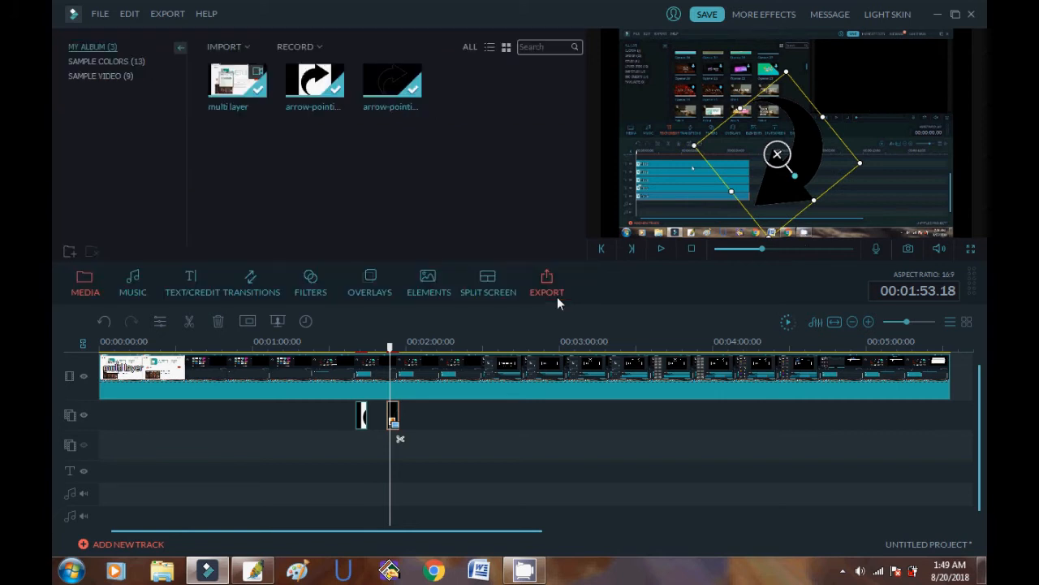
{"action": "left_click", "coordinate": [381, 348]}
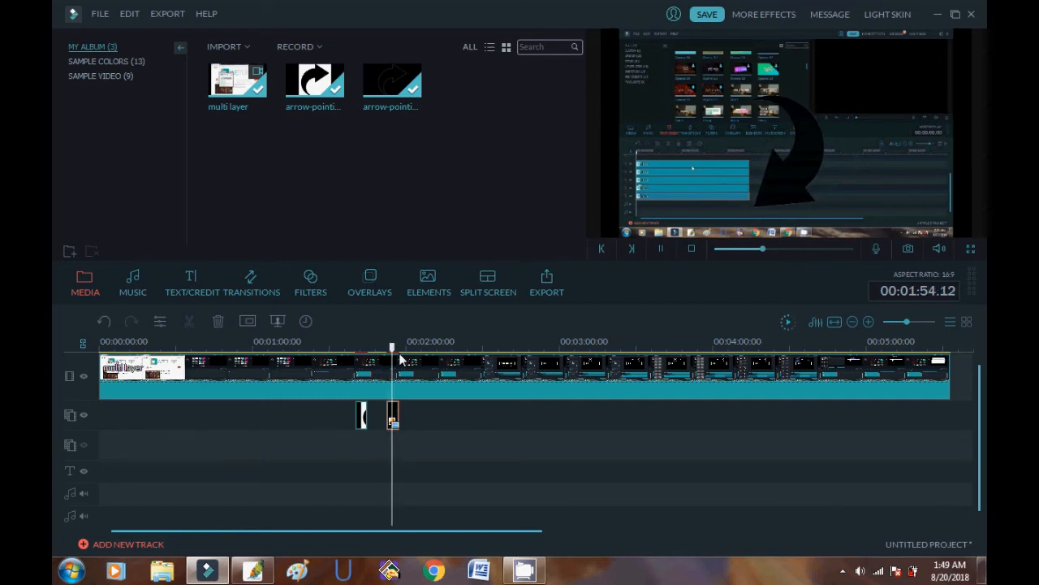
{"action": "key", "text": "space"}
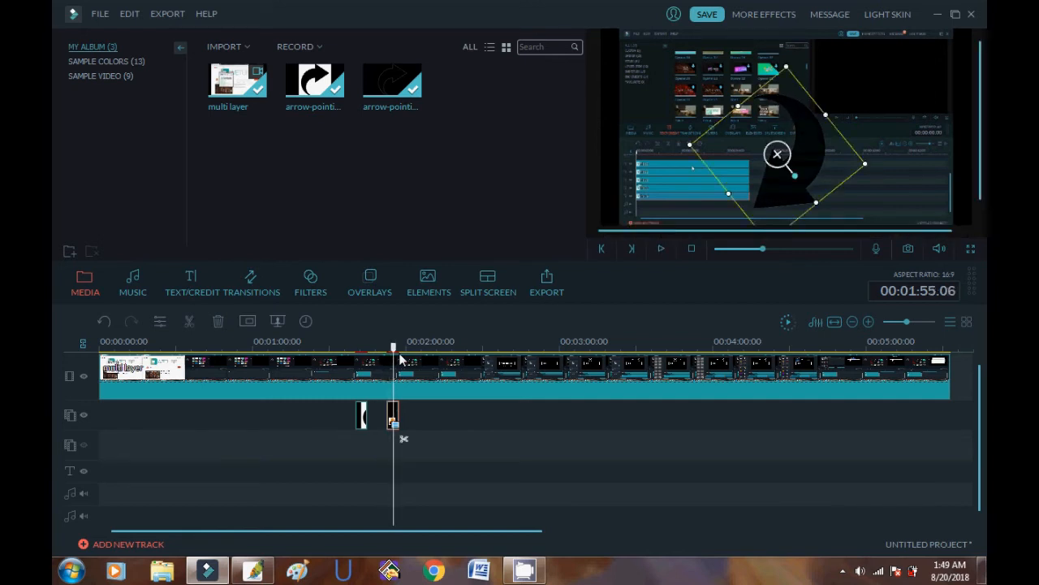
Import JWPengie_border.png from the Desktop into the media library.
{"action": "left_click", "coordinate": [235, 49]}
{"action": "left_click", "coordinate": [244, 64]}
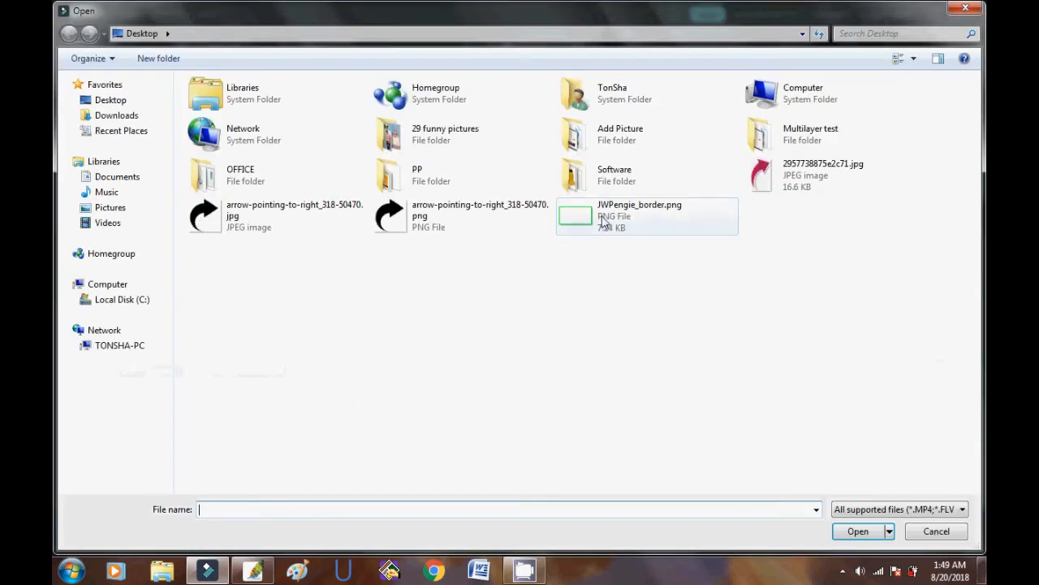
{"action": "double_click", "coordinate": [604, 223]}
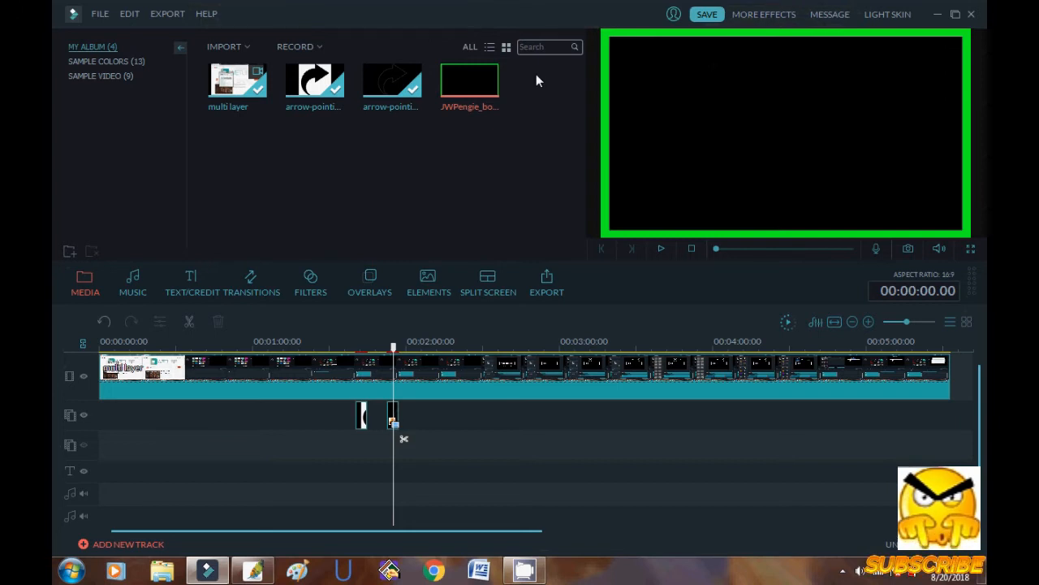
{"action": "mouse_move", "coordinate": [471, 81]}
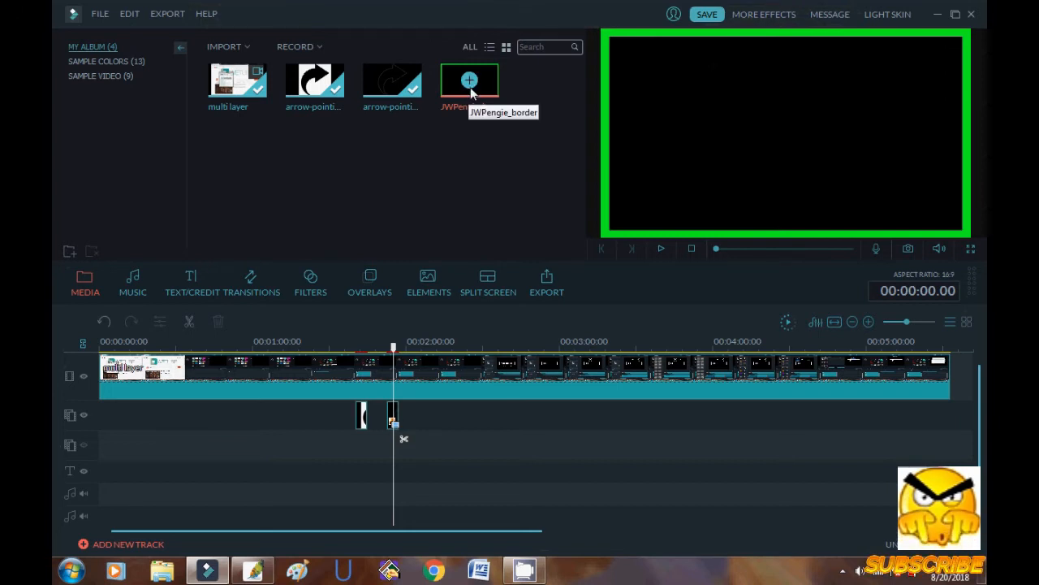
{"action": "left_click", "coordinate": [470, 81]}
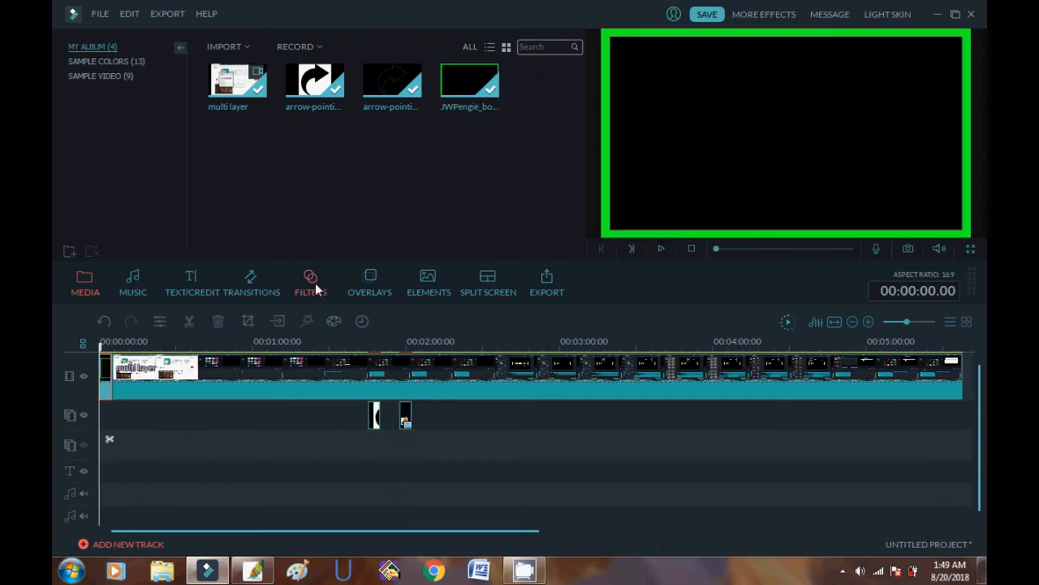
{"action": "key", "text": "Delete"}
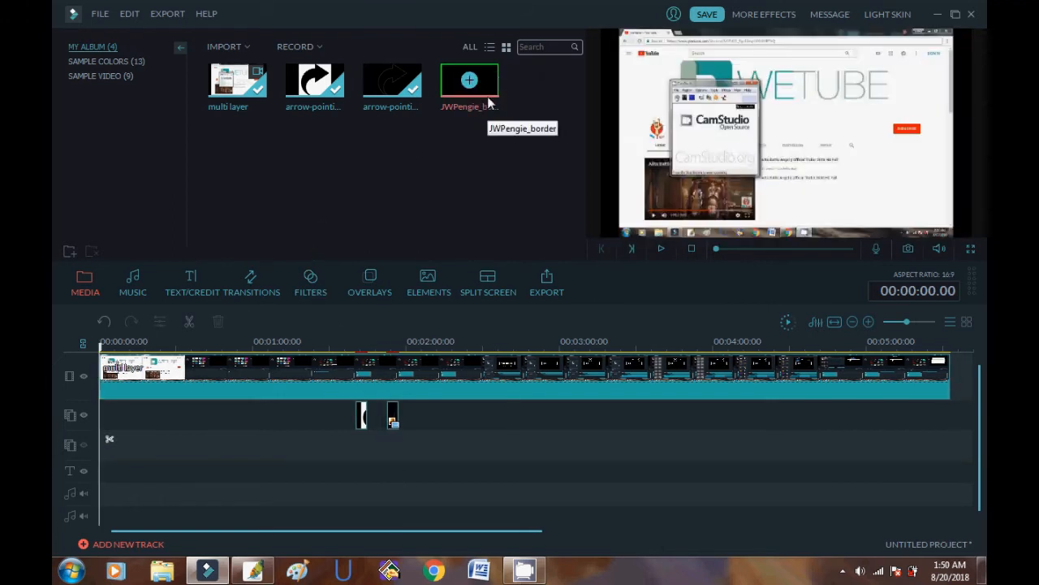
Place the green JWPengie_border image on the overlay track after the arrow clips at about 00:02:08 and preview it.
{"action": "left_click_drag", "start_coordinate": [489, 96], "coordinate": [433, 416]}
{"action": "left_click", "coordinate": [422, 347]}
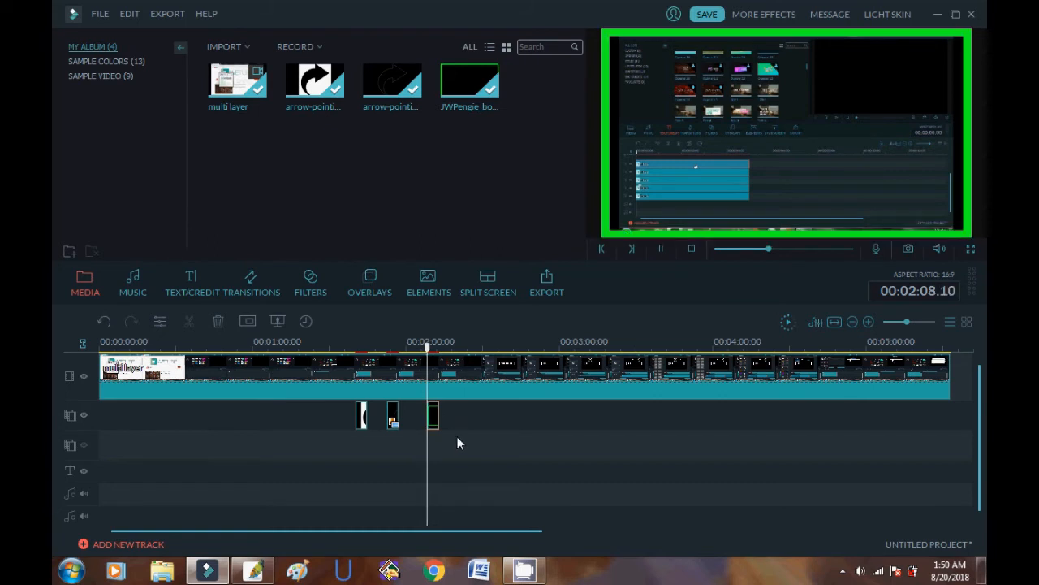
{"action": "left_click", "coordinate": [500, 370]}
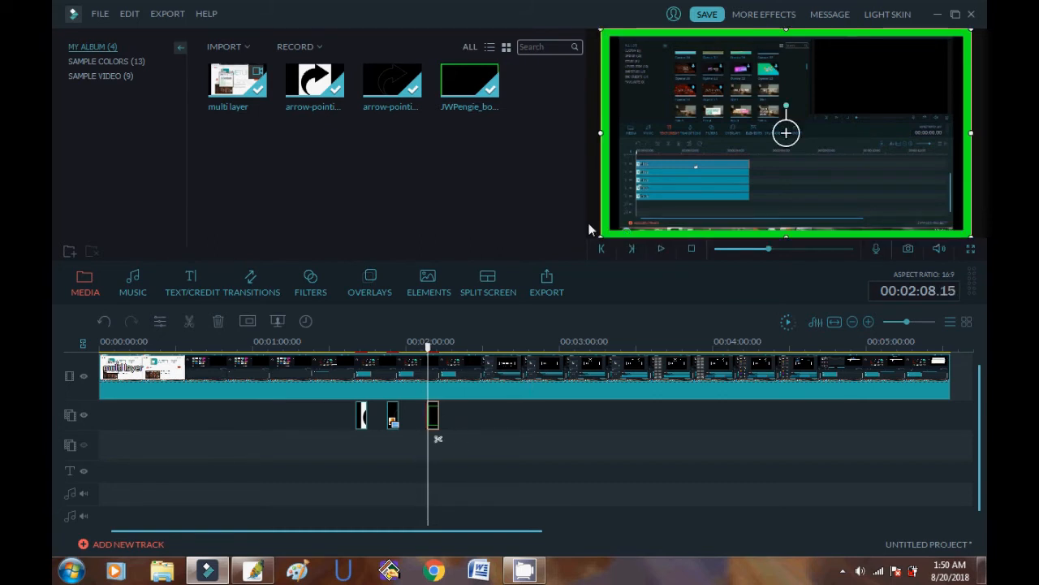
Shrink, move and widen the green border so it frames the stacked blue tracks in the video.
{"action": "left_click_drag", "start_coordinate": [601, 235], "coordinate": [681, 163]}
{"action": "left_click_drag", "start_coordinate": [642, 75], "coordinate": [647, 171]}
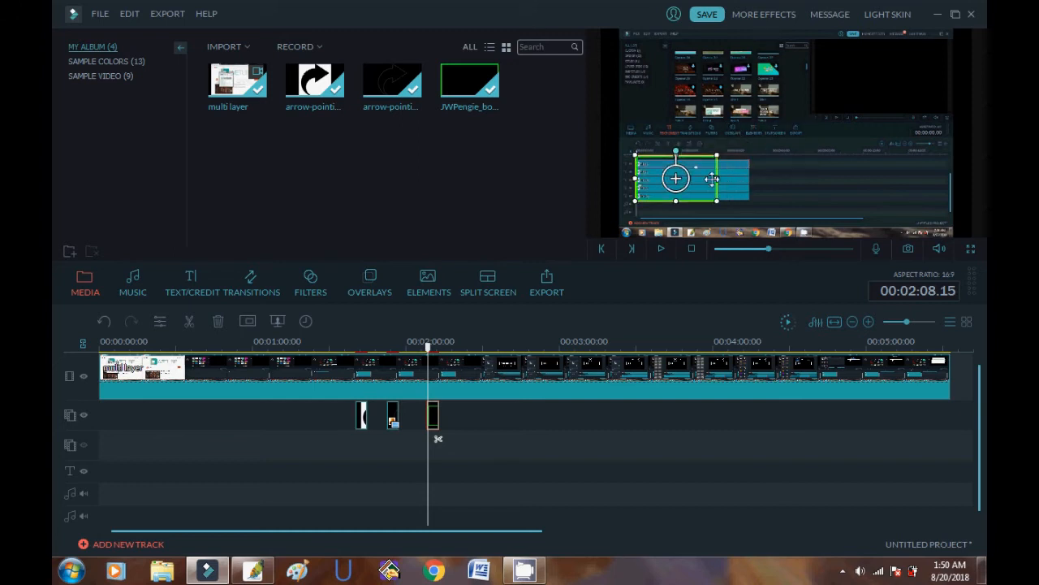
{"action": "left_click_drag", "start_coordinate": [718, 175], "coordinate": [752, 179]}
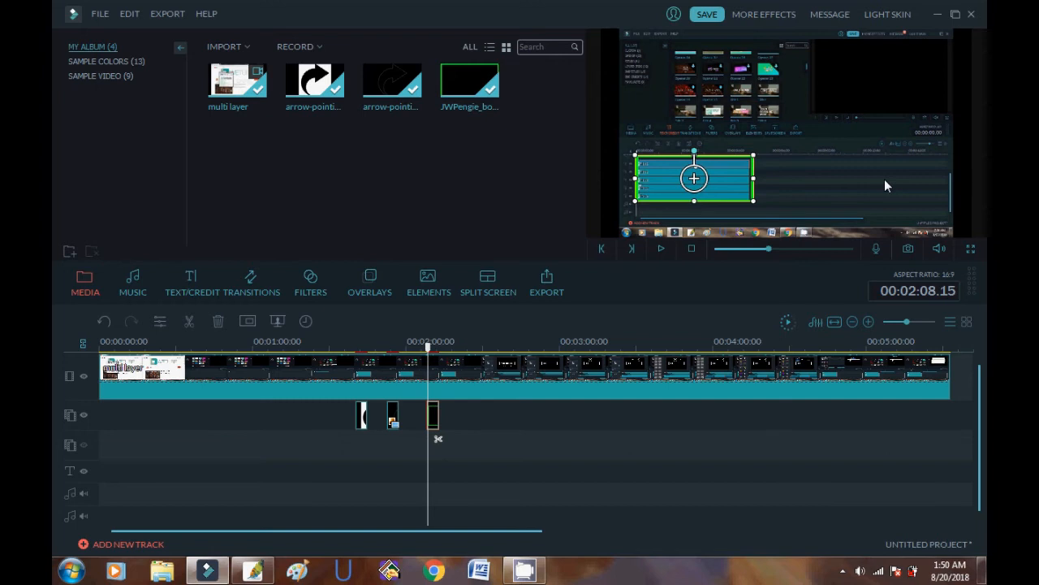
{"action": "left_click", "coordinate": [457, 410]}
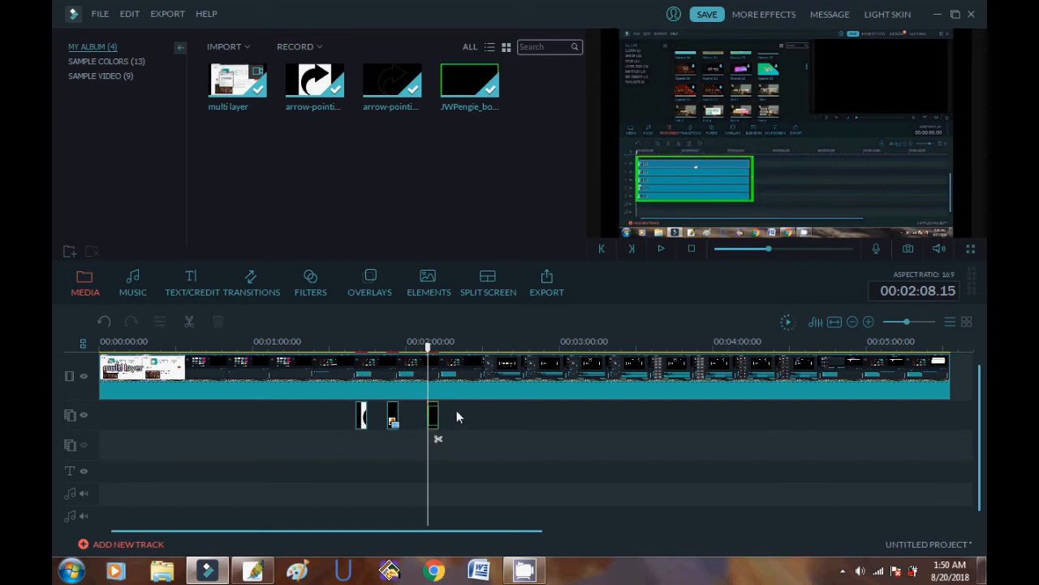
Add the Title 34 text preset to the text track at about 00:02:20 and preview it.
{"action": "left_click", "coordinate": [459, 347]}
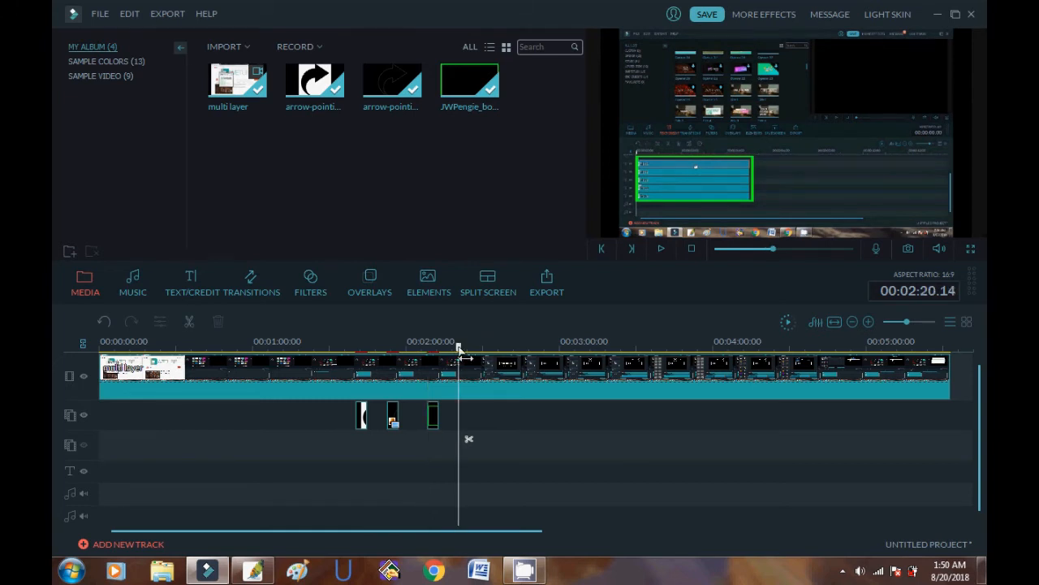
{"action": "left_click", "coordinate": [261, 291]}
{"action": "left_click", "coordinate": [215, 289]}
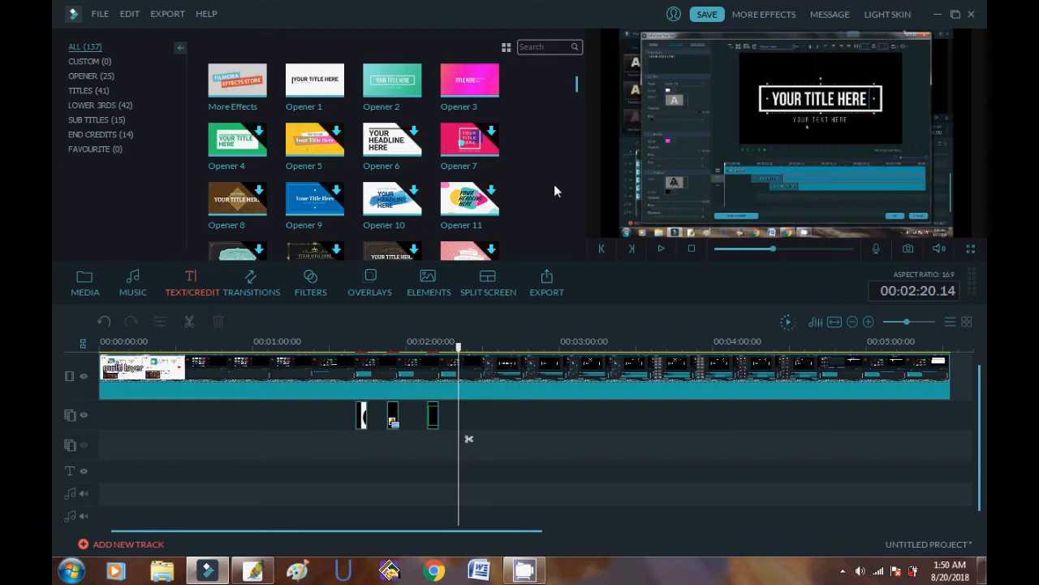
{"action": "scroll", "coordinate": [554, 180], "scroll_direction": "down", "scroll_amount": 5}
{"action": "scroll", "coordinate": [538, 168], "scroll_direction": "down", "scroll_amount": 5}
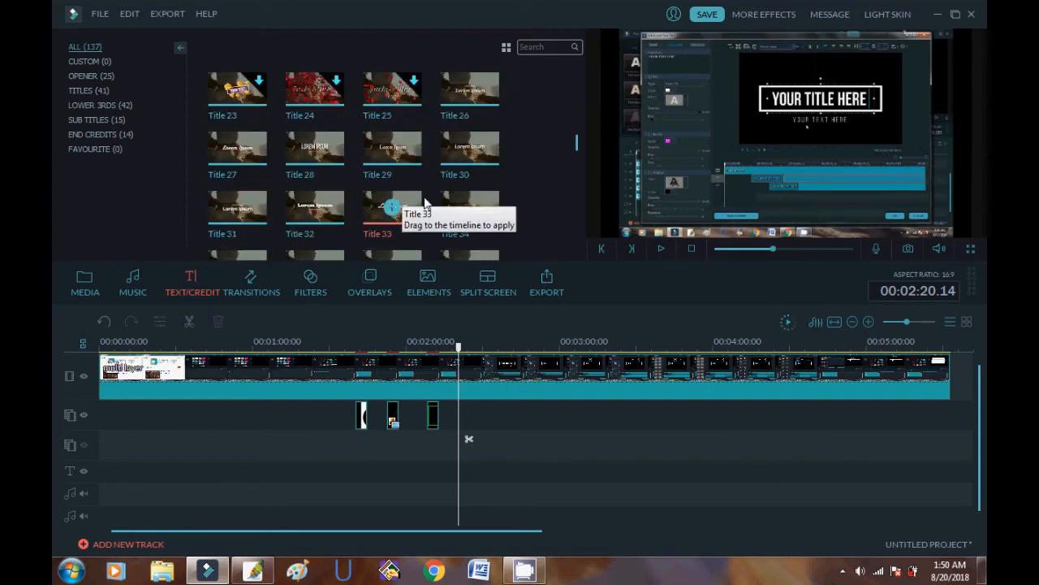
{"action": "left_click_drag", "start_coordinate": [470, 205], "coordinate": [465, 422]}
{"action": "key", "text": "space"}
{"action": "key", "text": "space"}
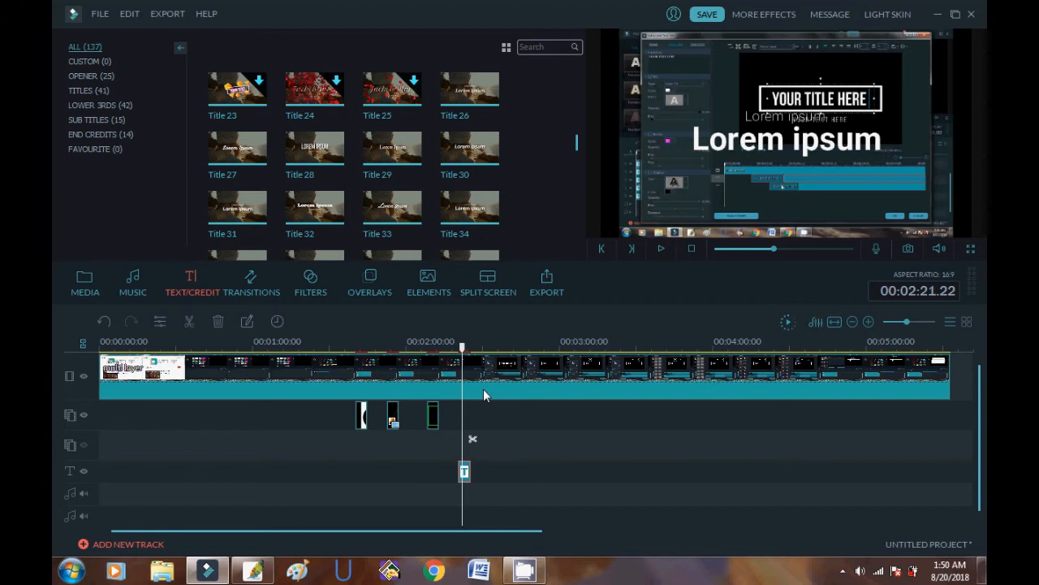
In the title's advanced text editor, delete the smaller Roboto-Light text layer and make the remaining Lorem ipsum layer start at 00:00:00:00.
{"action": "double_click", "coordinate": [466, 474]}
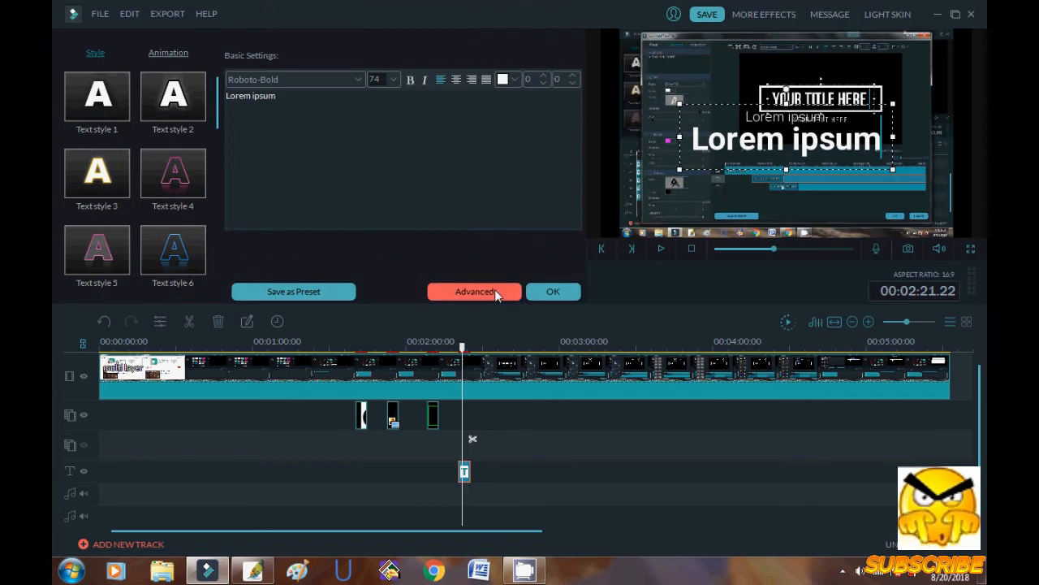
{"action": "left_click", "coordinate": [496, 293]}
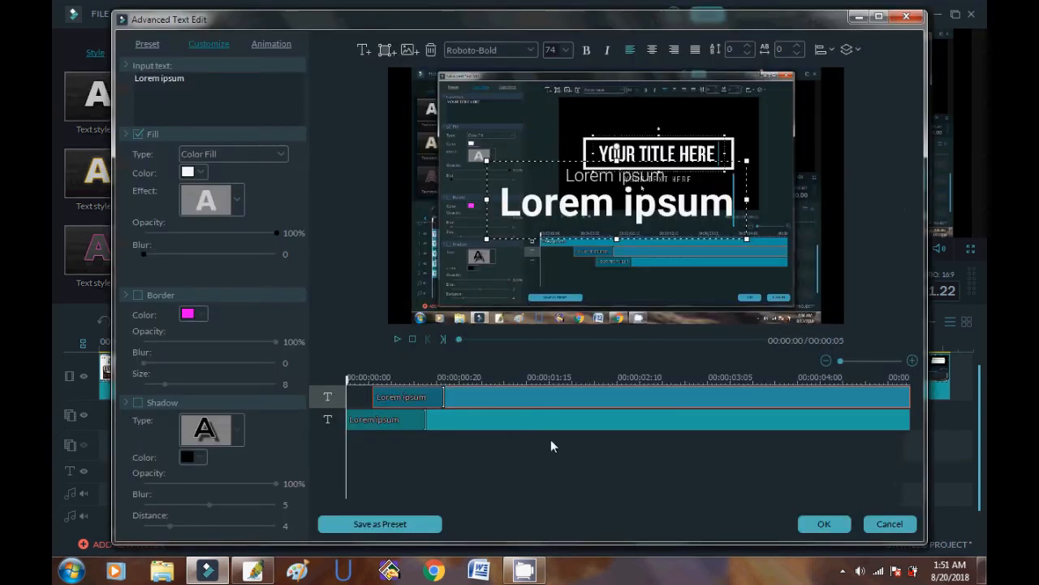
{"action": "left_click", "coordinate": [494, 414]}
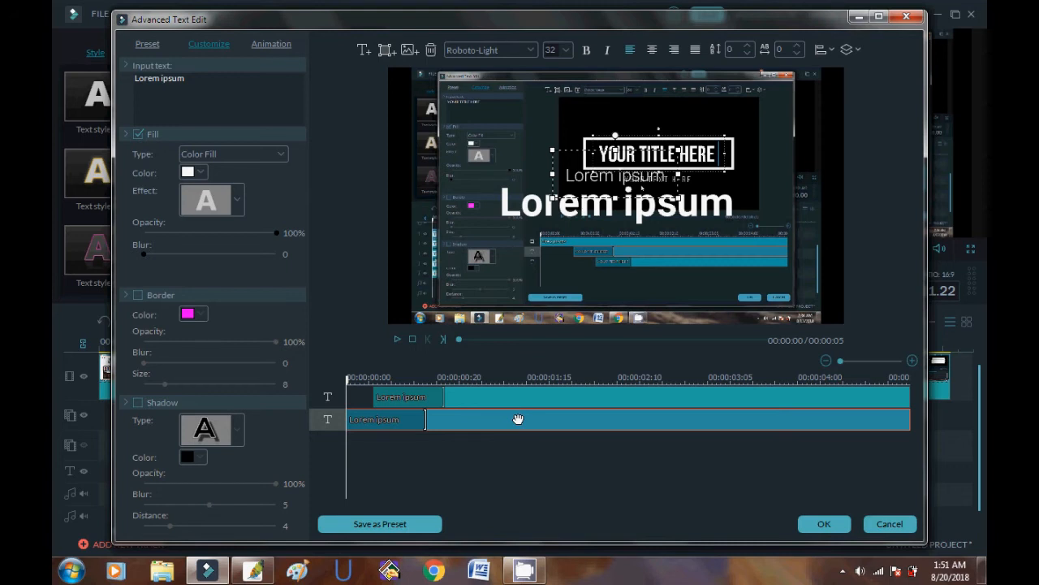
{"action": "key", "text": "Delete"}
{"action": "left_click", "coordinate": [527, 401]}
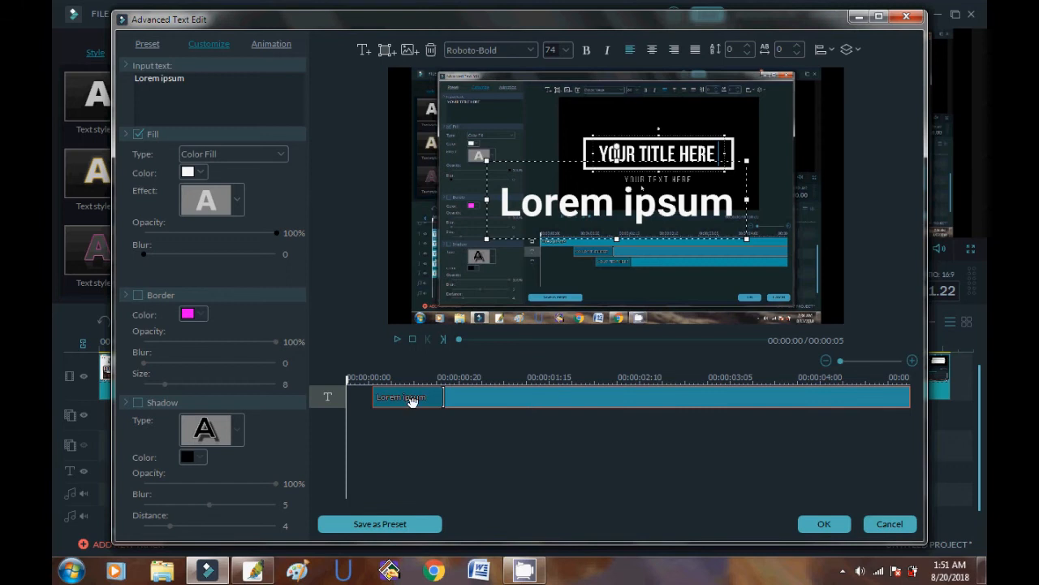
{"action": "mouse_move", "coordinate": [372, 399]}
{"action": "left_mouse_down"}
{"action": "mouse_move", "coordinate": [339, 402]}
{"action": "mouse_move", "coordinate": [425, 453]}
{"action": "mouse_move", "coordinate": [376, 418]}
{"action": "left_mouse_up"}
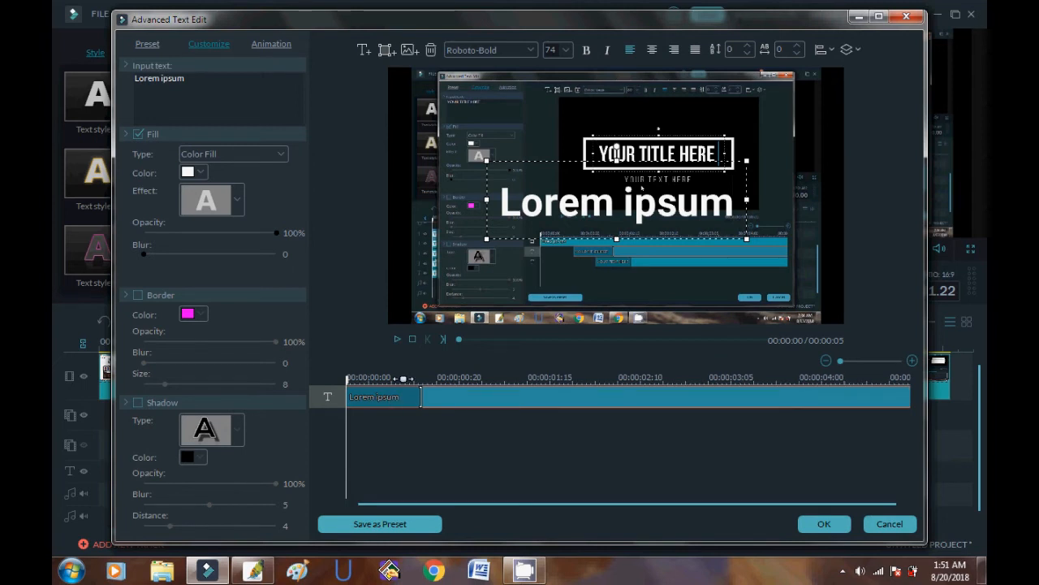
Add an arrow shape to the title and resize it into a flatter arrow in the frame's upper-left area.
{"action": "left_click", "coordinate": [388, 52]}
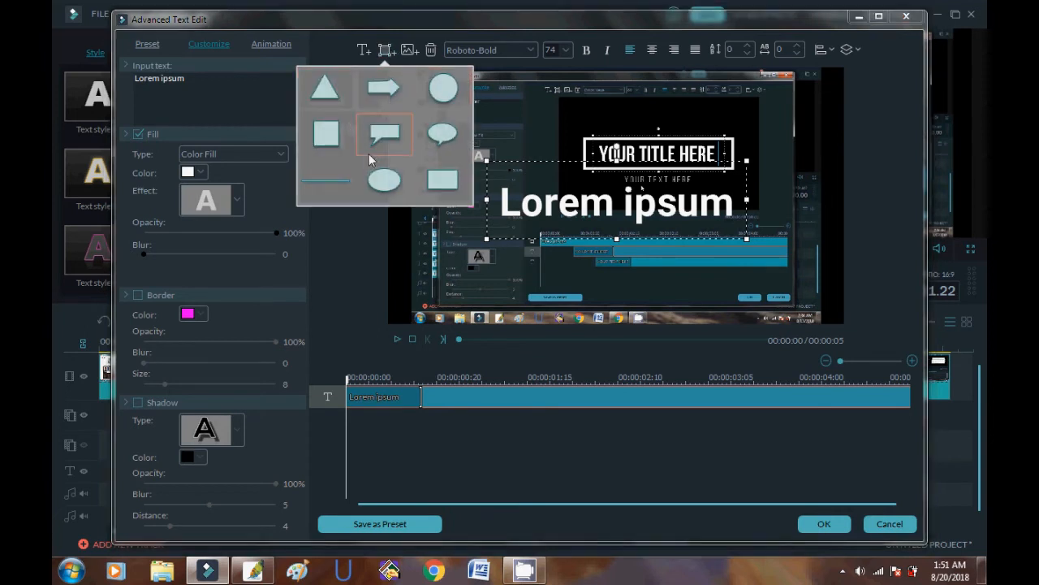
{"action": "left_click", "coordinate": [387, 98]}
{"action": "left_click_drag", "start_coordinate": [520, 176], "coordinate": [510, 145]}
{"action": "left_click_drag", "start_coordinate": [486, 185], "coordinate": [486, 142]}
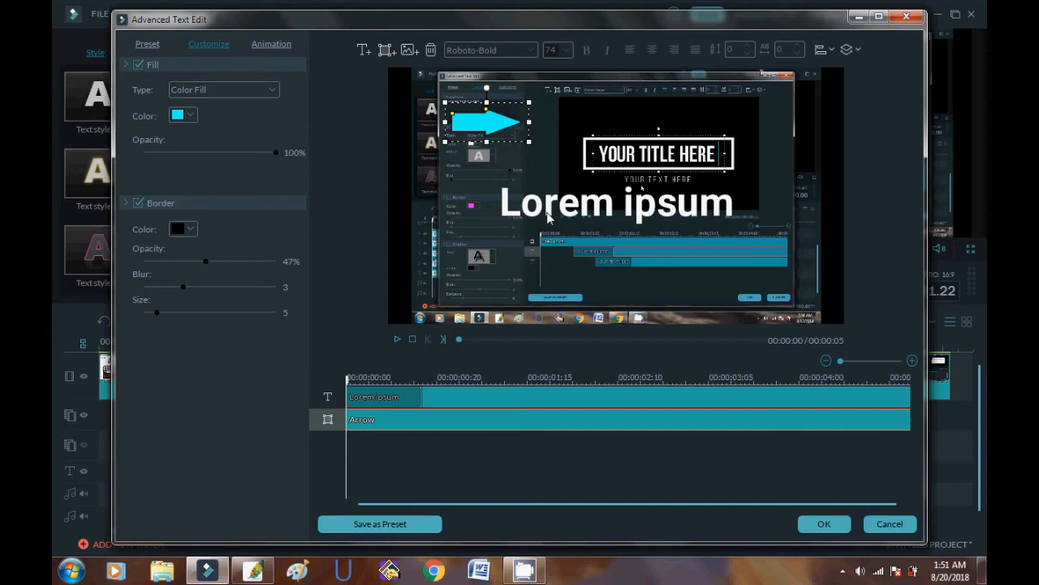
Give the arrow shape a Gradient Fill with orange as the first color and set the fill opacity to 82%.
{"action": "left_click", "coordinate": [205, 93]}
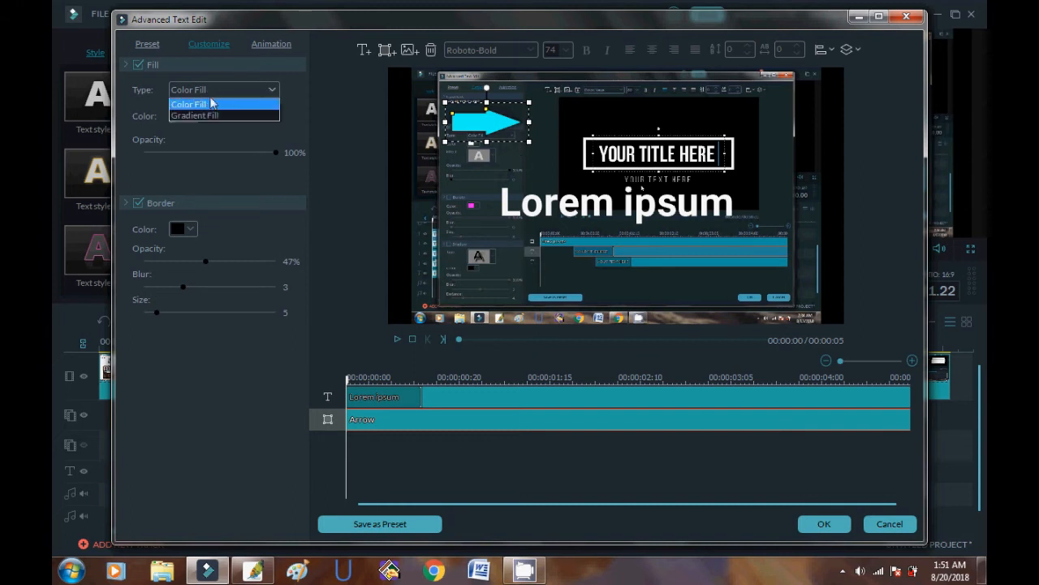
{"action": "left_click", "coordinate": [210, 112]}
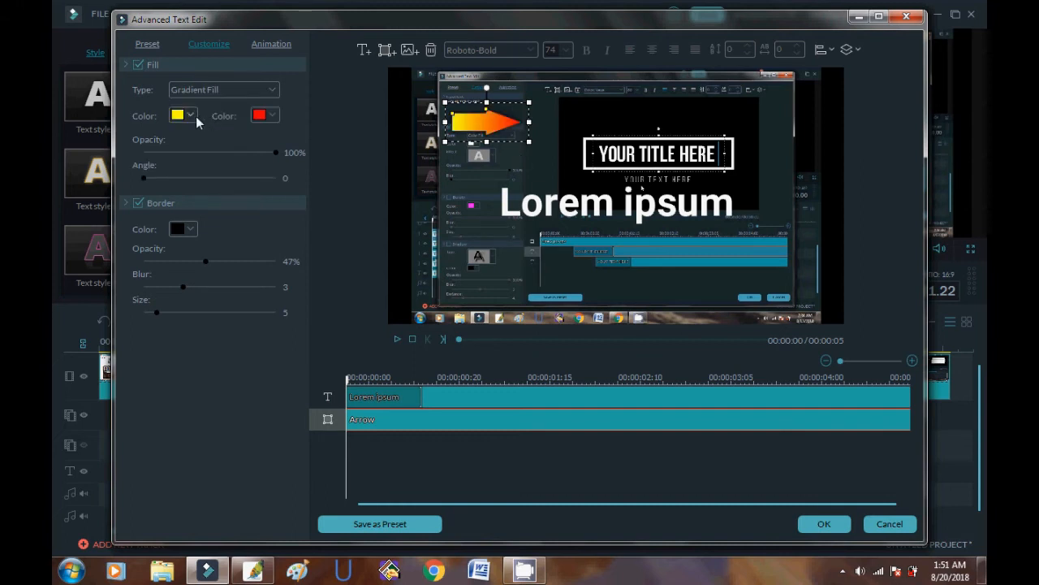
{"action": "left_click", "coordinate": [195, 115]}
{"action": "left_click", "coordinate": [188, 143]}
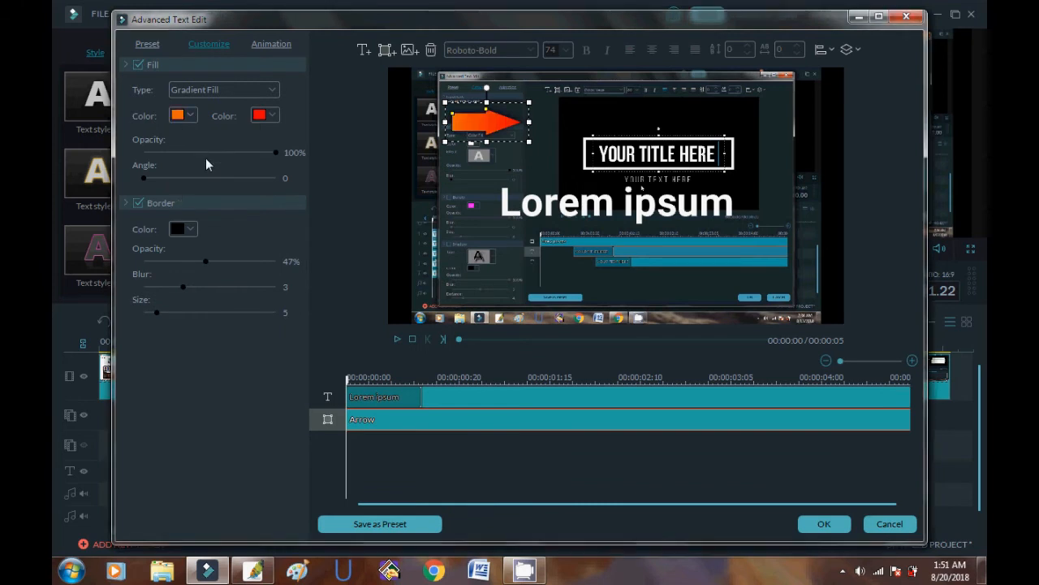
{"action": "left_click_drag", "start_coordinate": [224, 151], "coordinate": [253, 166]}
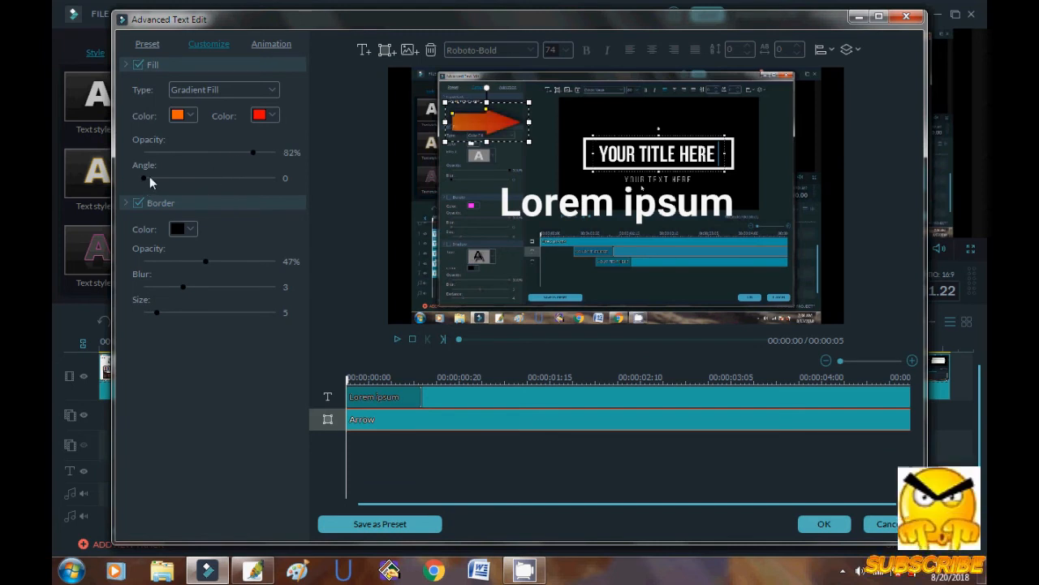
Give the arrow shape a gradient angle of 90 and a green border of size 7, and move it beside the YOUR TITLE HERE box.
{"action": "left_click_drag", "start_coordinate": [147, 177], "coordinate": [172, 175]}
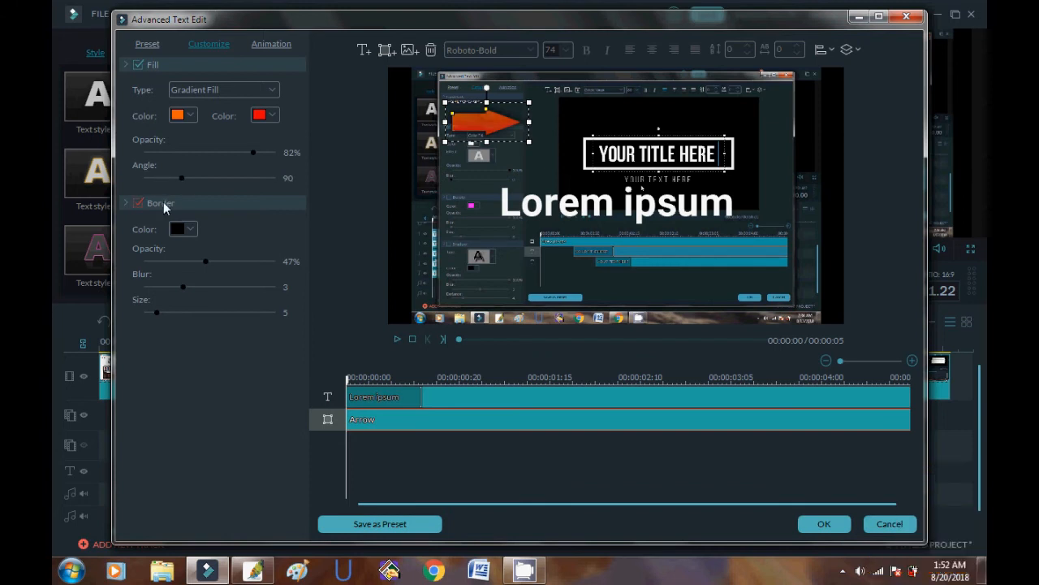
{"action": "left_click", "coordinate": [163, 203]}
{"action": "left_click", "coordinate": [163, 202]}
{"action": "left_click", "coordinate": [176, 231]}
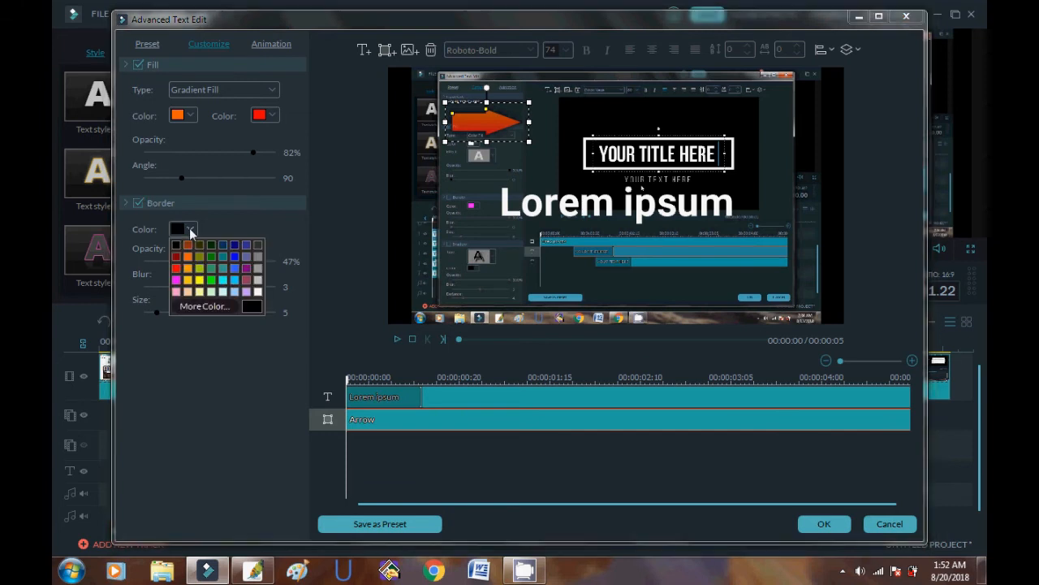
{"action": "left_click", "coordinate": [210, 279]}
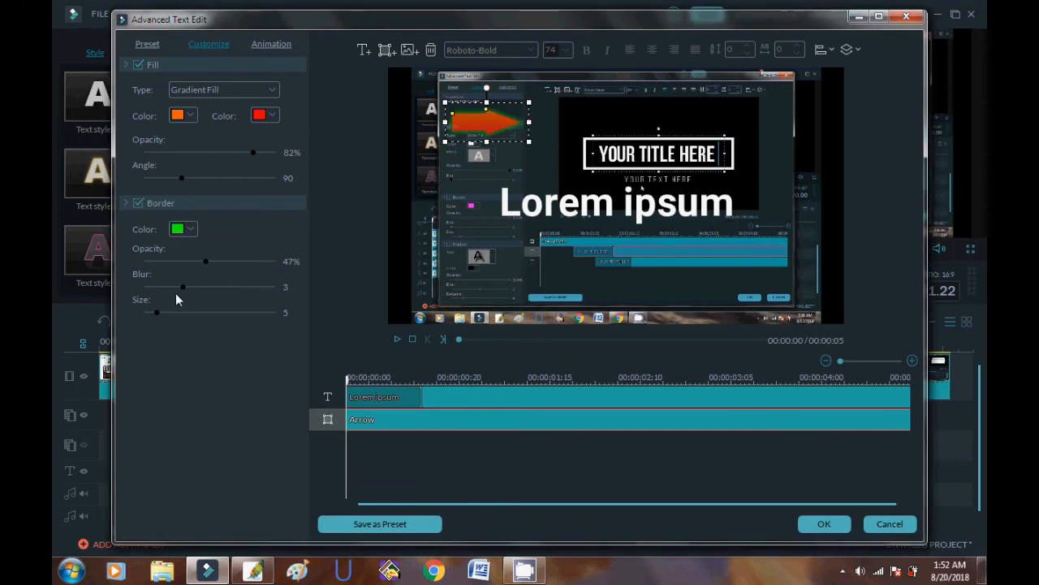
{"action": "left_click_drag", "start_coordinate": [185, 288], "coordinate": [161, 311]}
{"action": "left_click_drag", "start_coordinate": [470, 102], "coordinate": [515, 133]}
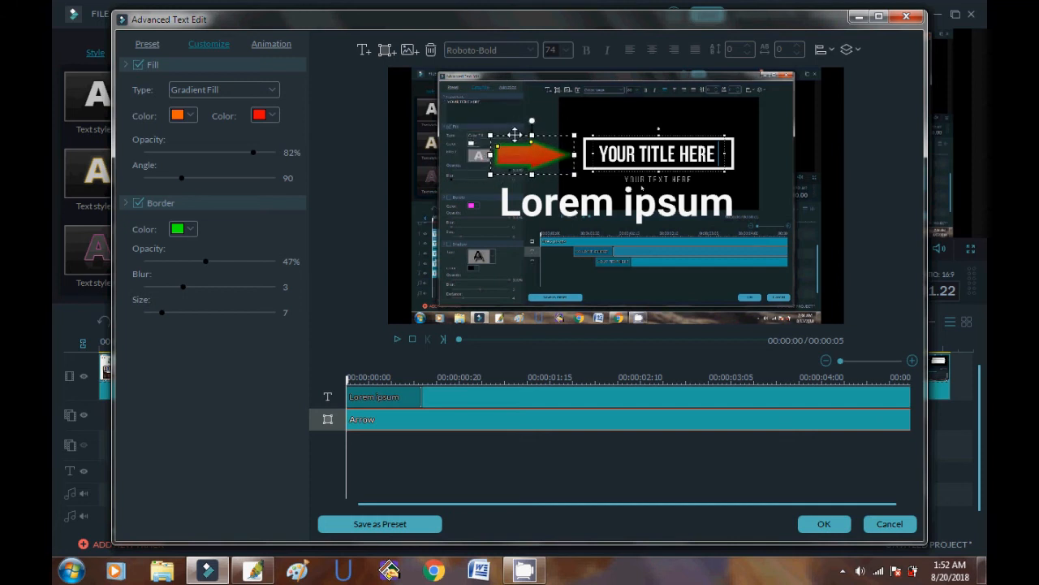
Insert arrow-pointing-to-right_318-50470.png from the Desktop into the title and shrink it below the orange arrow.
{"action": "left_click", "coordinate": [406, 49]}
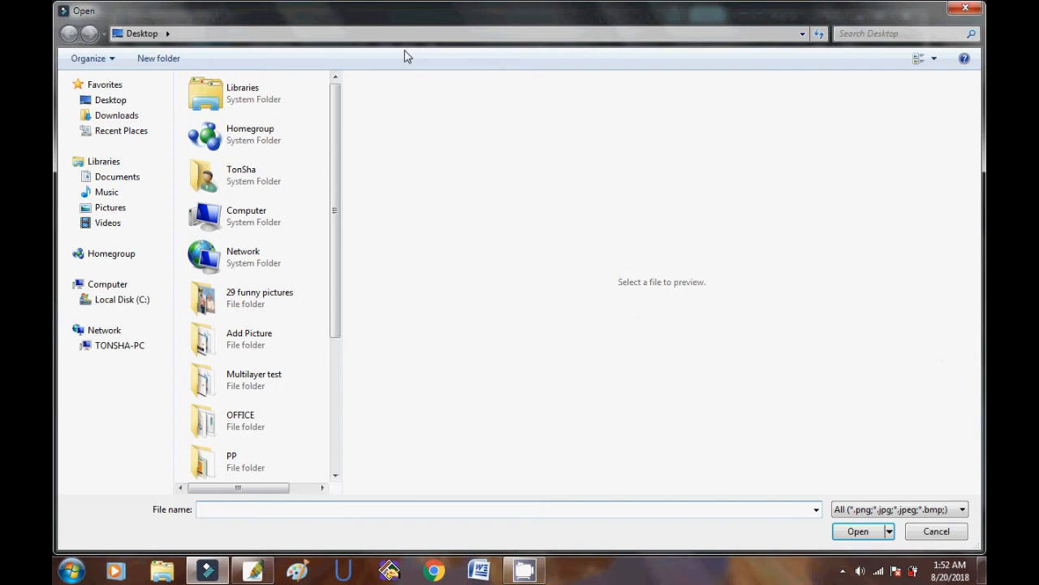
{"action": "left_click_drag", "start_coordinate": [341, 154], "coordinate": [703, 178]}
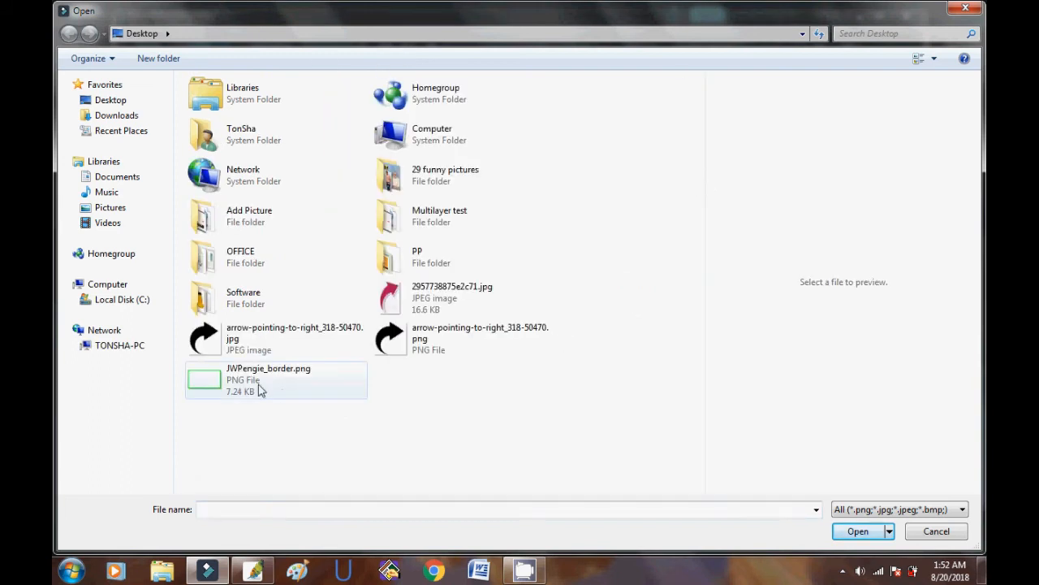
{"action": "double_click", "coordinate": [428, 358]}
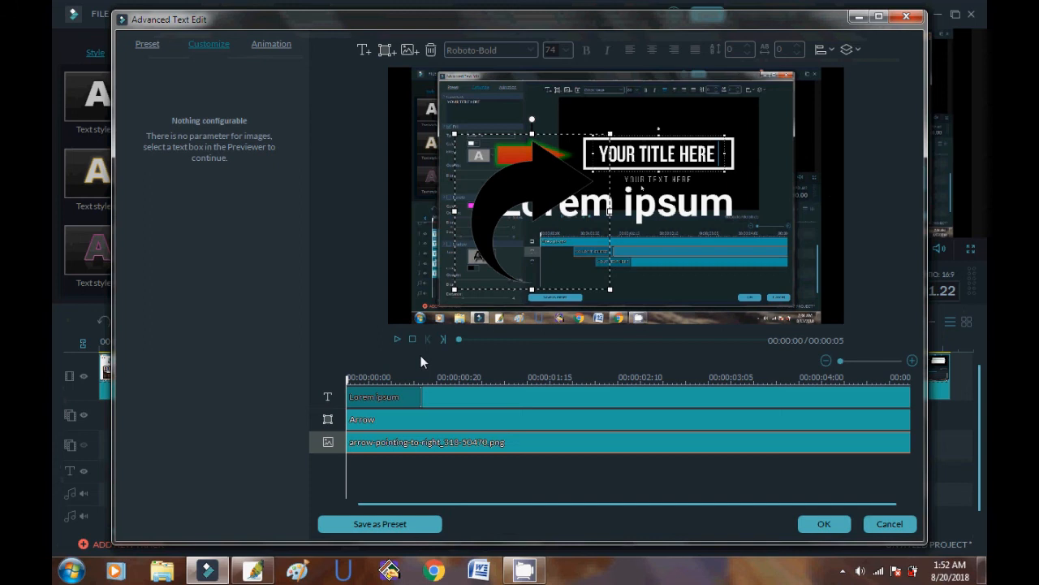
{"action": "left_click_drag", "start_coordinate": [588, 180], "coordinate": [540, 168]}
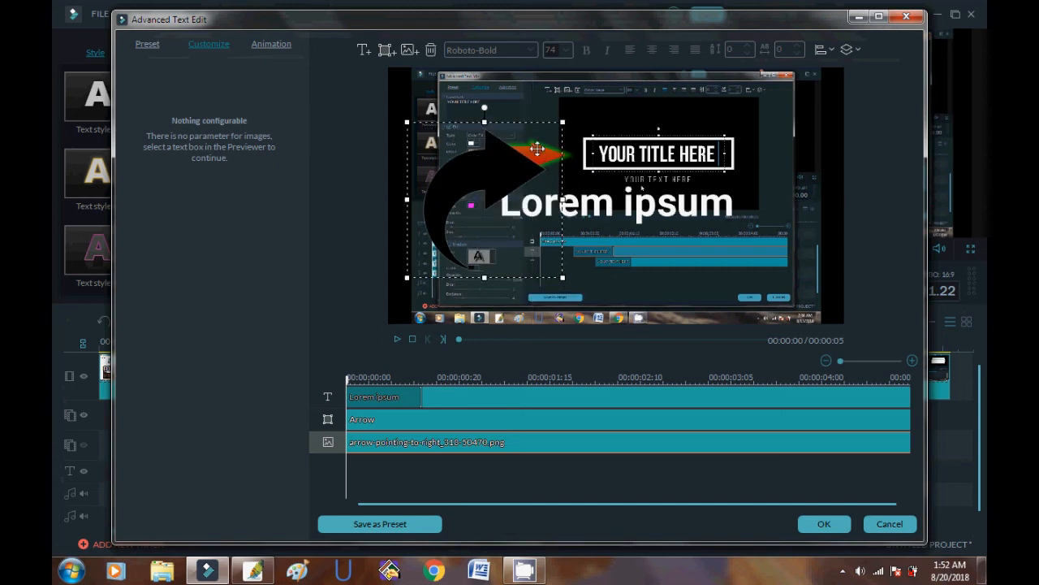
{"action": "left_click_drag", "start_coordinate": [407, 122], "coordinate": [455, 171]}
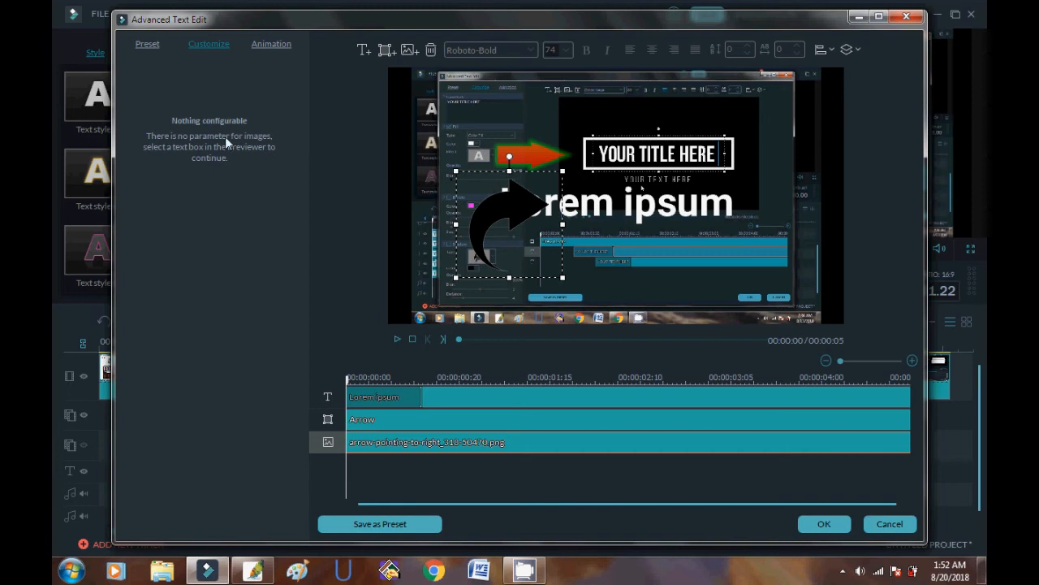
Apply the Down Insert animation to the curved arrow image and shorten its entrance to end before Lorem ipsum's entrance does.
{"action": "left_click", "coordinate": [162, 51]}
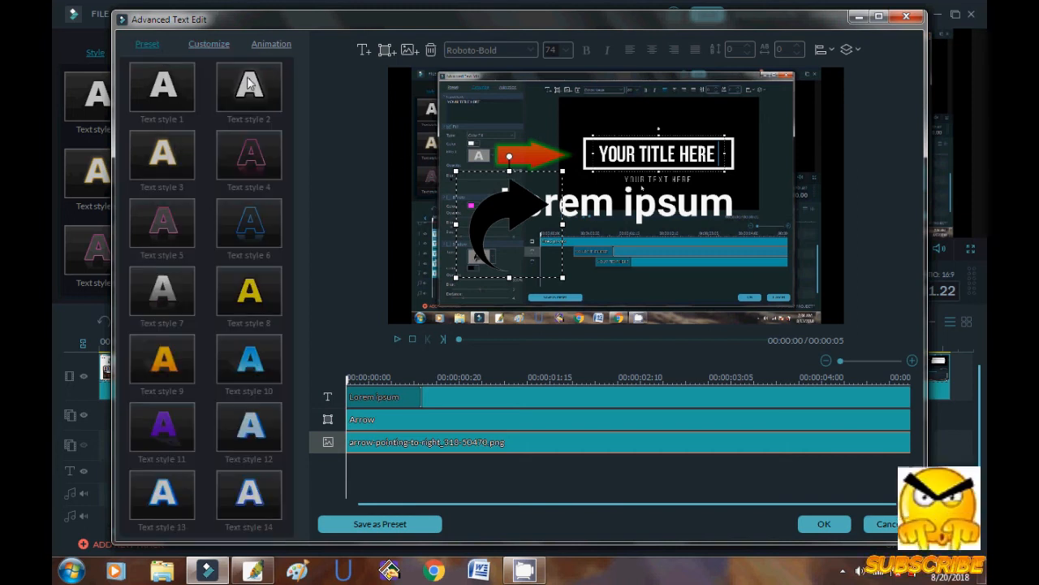
{"action": "left_click", "coordinate": [271, 46]}
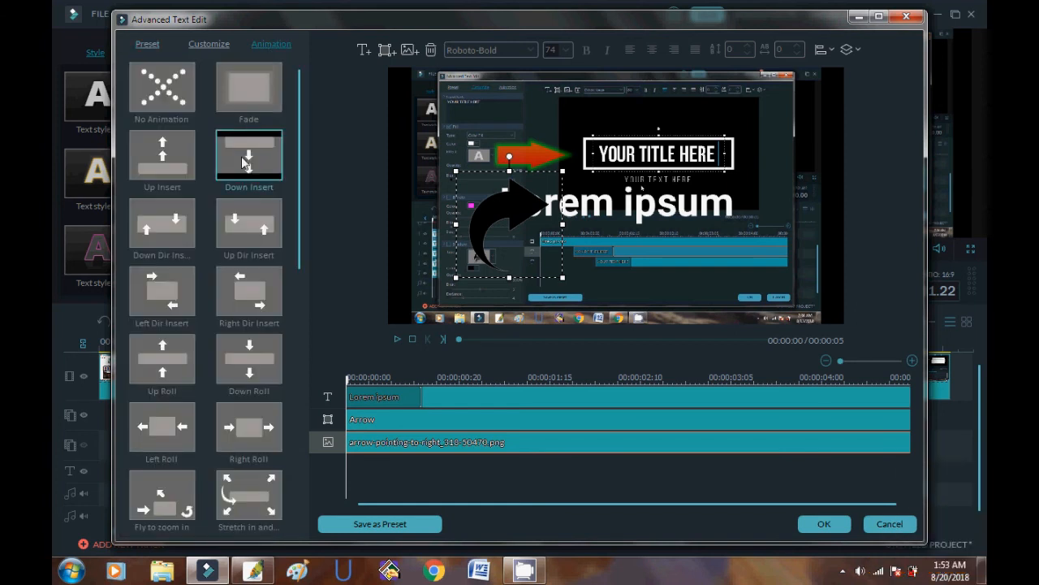
{"action": "left_click", "coordinate": [241, 156]}
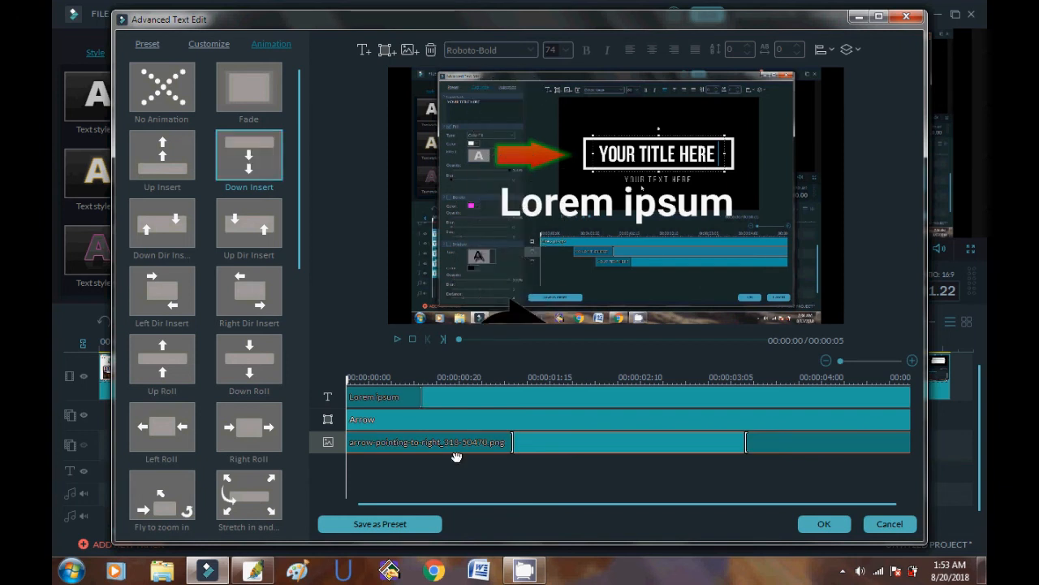
{"action": "mouse_move", "coordinate": [511, 441]}
{"action": "left_mouse_down"}
{"action": "mouse_move", "coordinate": [388, 456]}
{"action": "mouse_move", "coordinate": [423, 456]}
{"action": "left_mouse_up"}
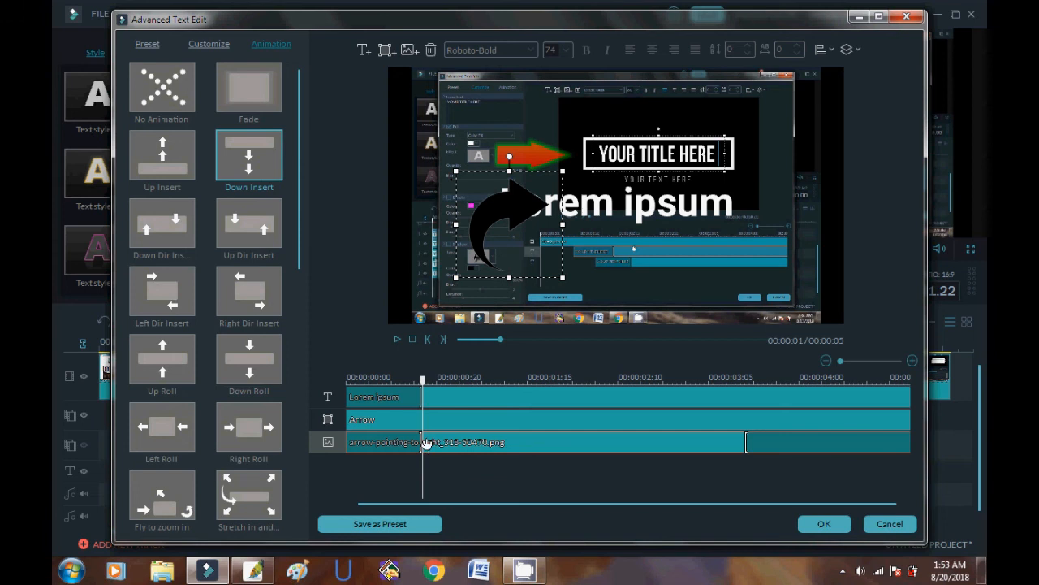
{"action": "mouse_move", "coordinate": [421, 442]}
{"action": "left_mouse_down"}
{"action": "mouse_move", "coordinate": [477, 443]}
{"action": "mouse_move", "coordinate": [391, 442]}
{"action": "left_mouse_up"}
{"action": "left_click", "coordinate": [356, 380]}
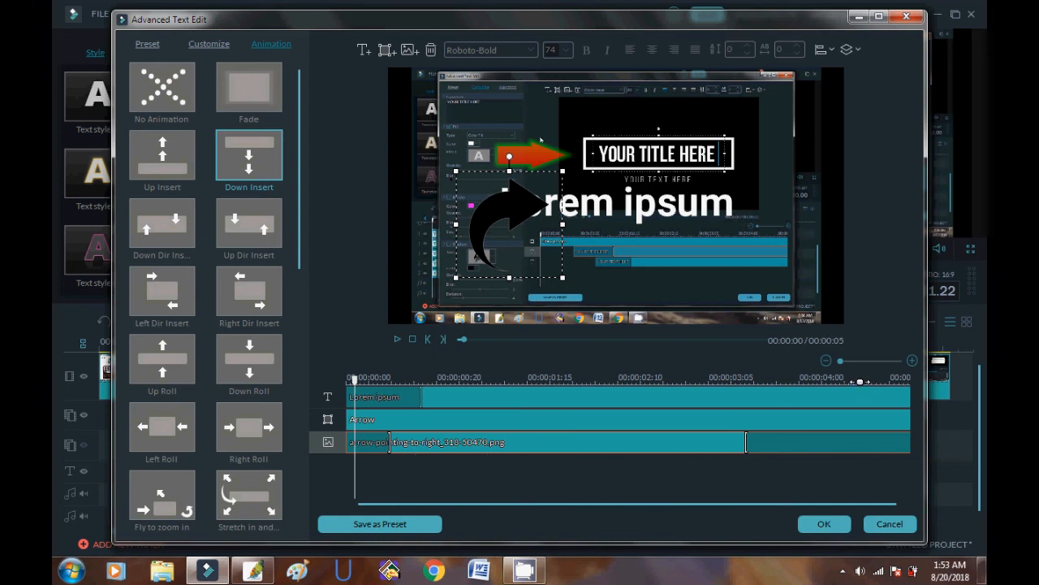
Add a rectangle shape to the title and fit it as a wide, flat box over the timeline tracks in the video frame.
{"action": "left_click", "coordinate": [386, 52]}
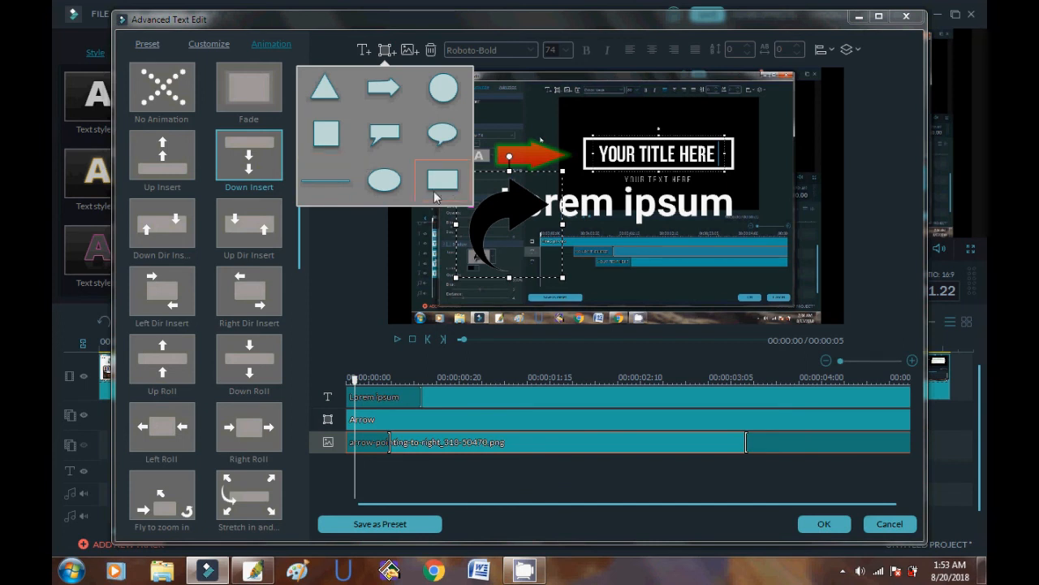
{"action": "left_click", "coordinate": [434, 181]}
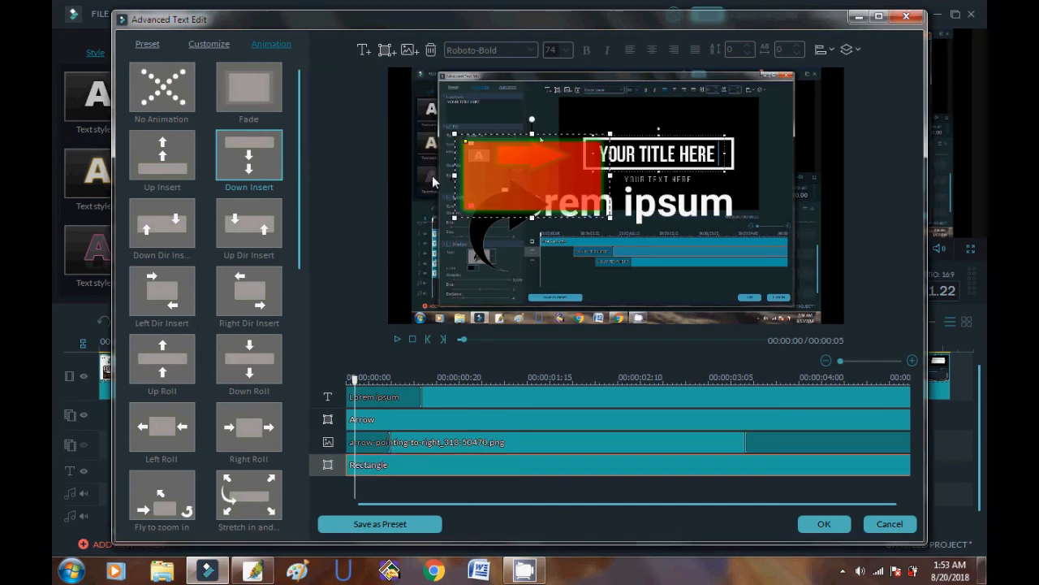
{"action": "left_click_drag", "start_coordinate": [542, 174], "coordinate": [648, 275]}
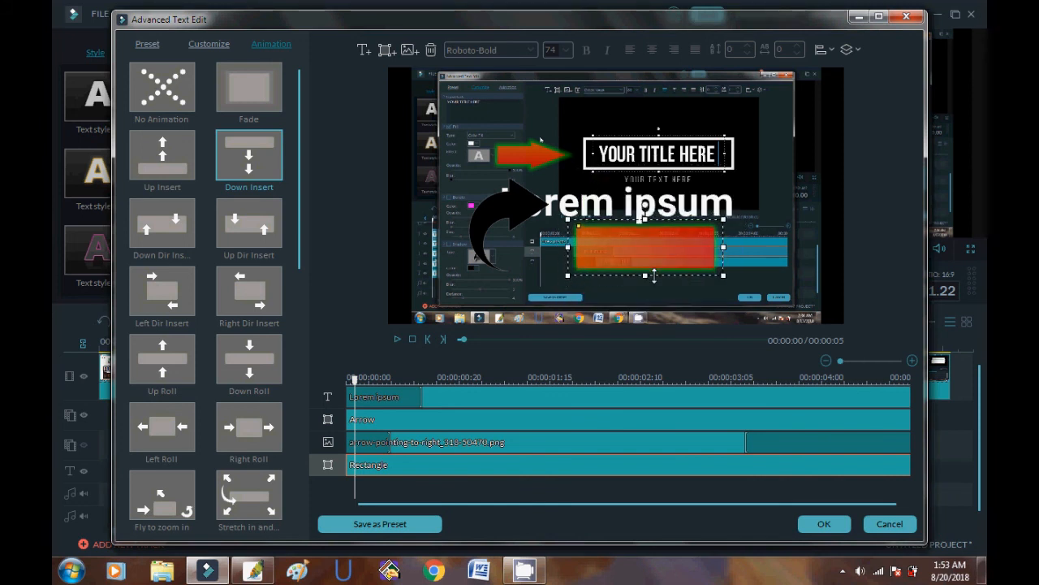
{"action": "left_click_drag", "start_coordinate": [647, 220], "coordinate": [647, 229]}
{"action": "left_click_drag", "start_coordinate": [723, 251], "coordinate": [800, 255]}
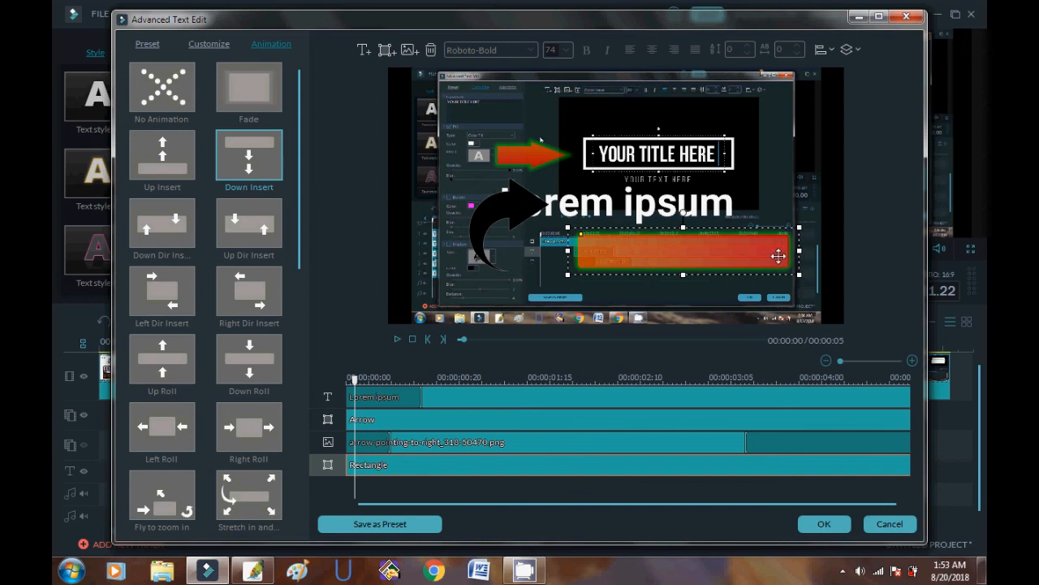
{"action": "left_click_drag", "start_coordinate": [567, 252], "coordinate": [528, 259]}
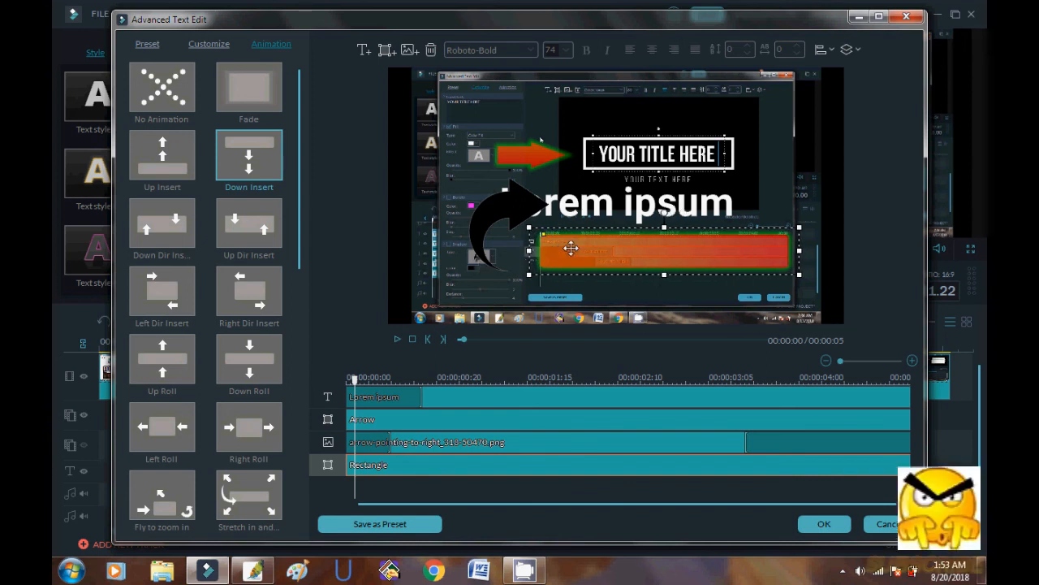
Turn off the rectangle's border and change its fill to Color Fill with 0% opacity.
{"action": "left_click", "coordinate": [209, 46]}
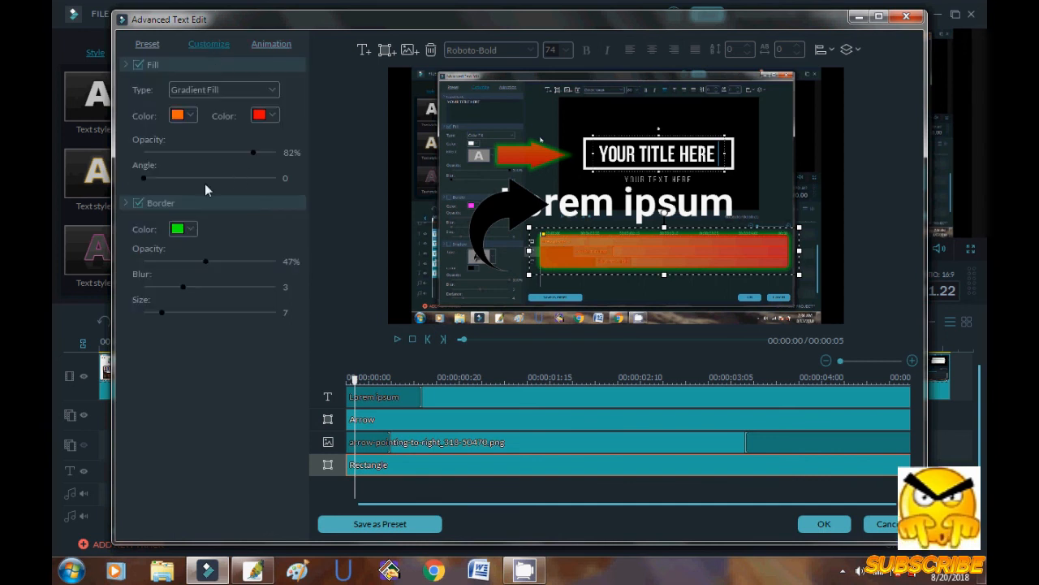
{"action": "left_click", "coordinate": [172, 206]}
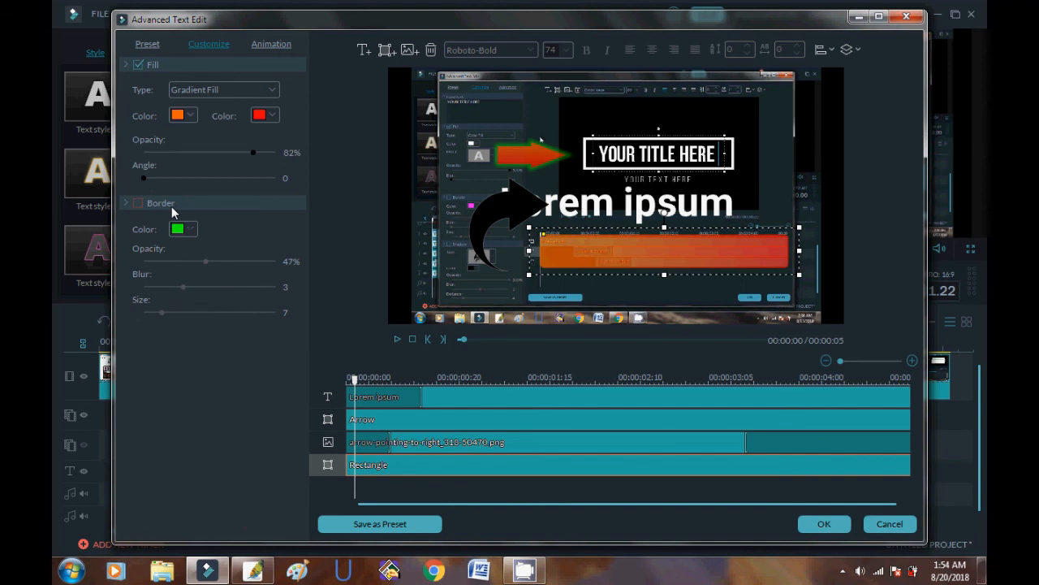
{"action": "left_click", "coordinate": [218, 92]}
{"action": "left_click", "coordinate": [215, 106]}
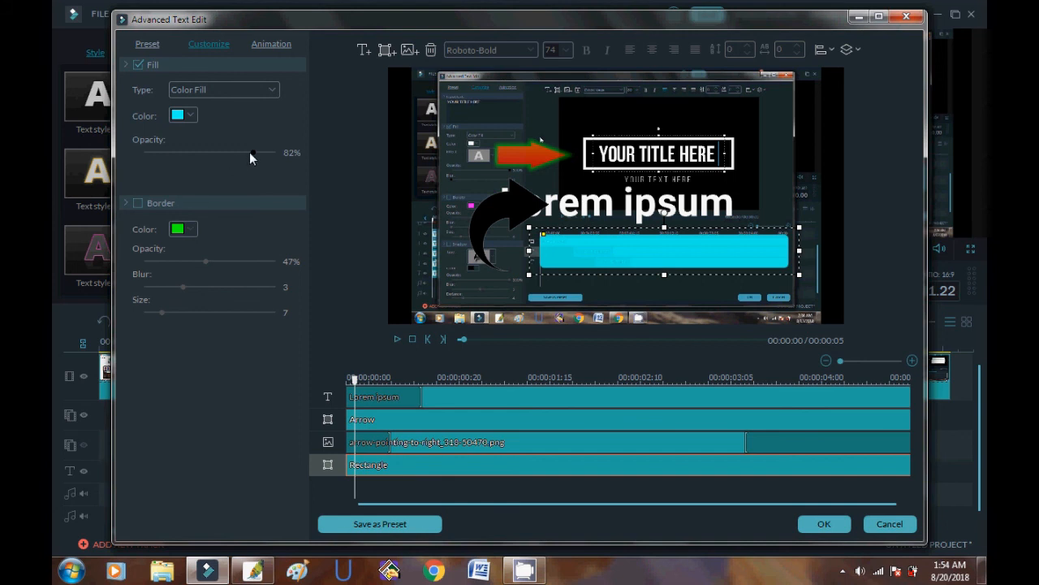
{"action": "left_click_drag", "start_coordinate": [256, 157], "coordinate": [142, 179]}
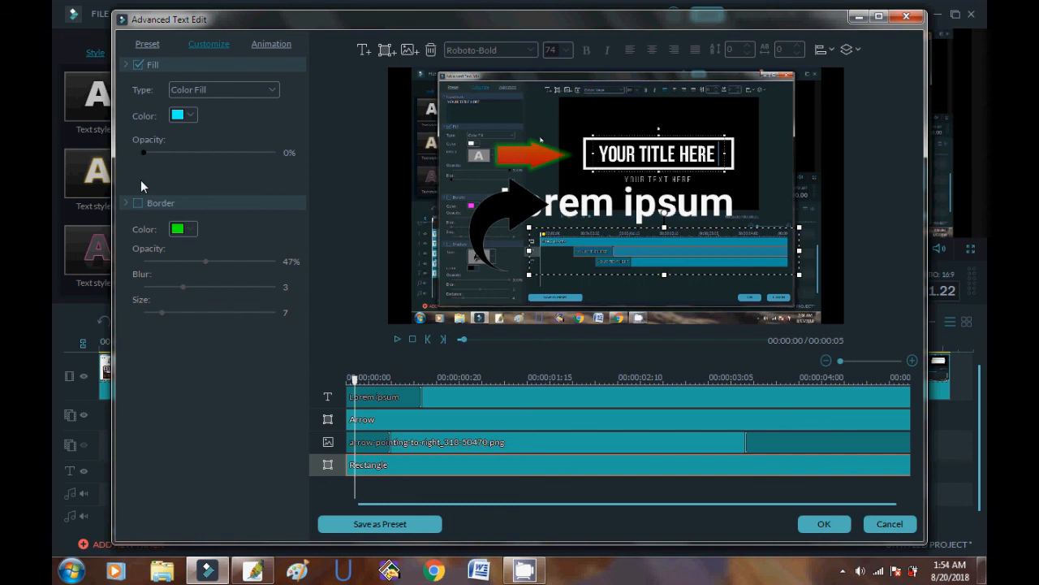
Turn on the rectangle's green border with 100% opacity, blur 2 and size 5.
{"action": "left_click", "coordinate": [137, 204]}
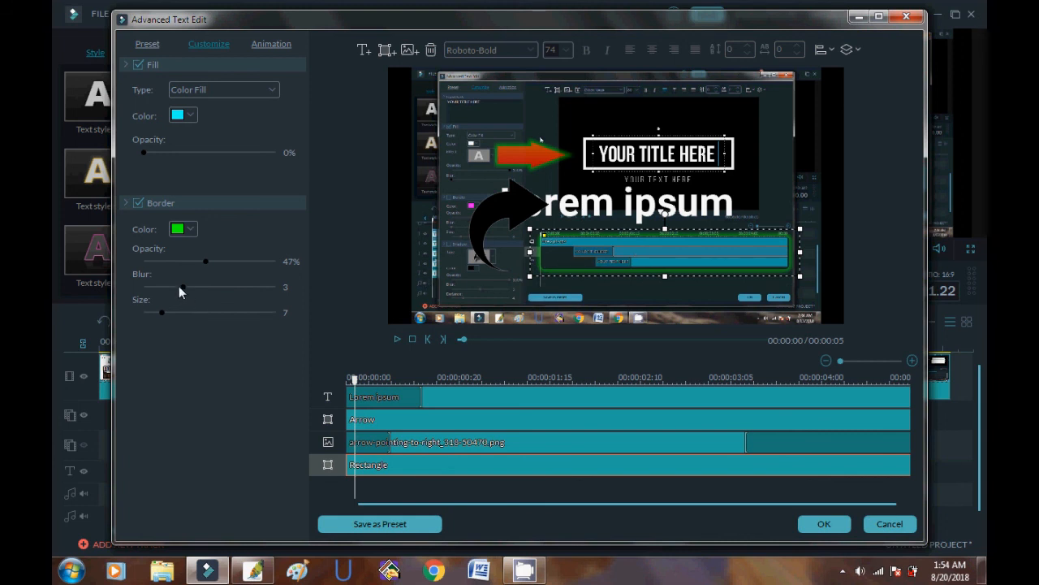
{"action": "mouse_move", "coordinate": [186, 293]}
{"action": "left_mouse_down"}
{"action": "mouse_move", "coordinate": [202, 292]}
{"action": "mouse_move", "coordinate": [170, 303]}
{"action": "left_mouse_up"}
{"action": "left_click_drag", "start_coordinate": [207, 265], "coordinate": [293, 271]}
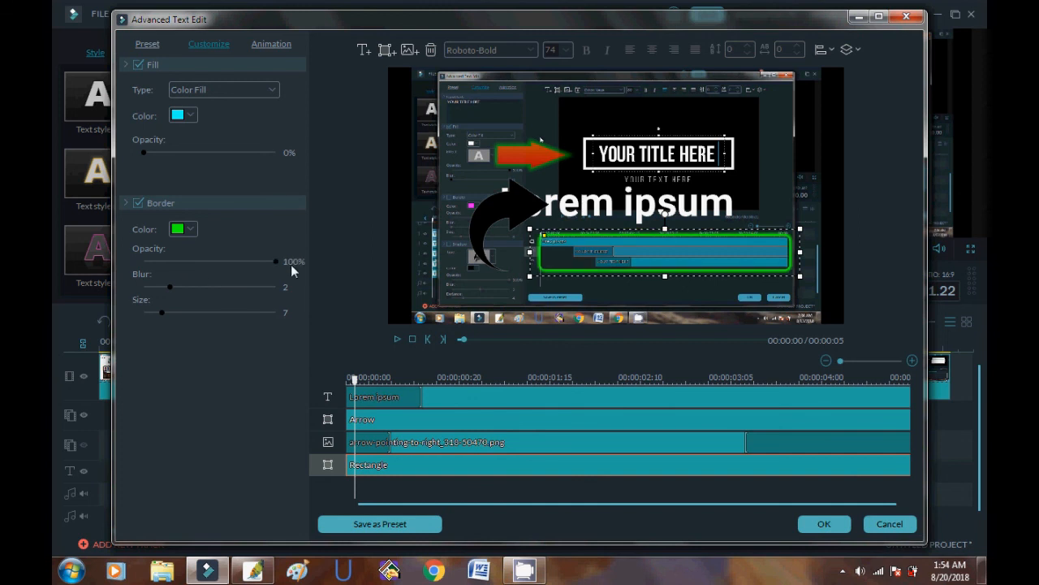
{"action": "mouse_move", "coordinate": [161, 311]}
{"action": "left_mouse_down"}
{"action": "mouse_move", "coordinate": [197, 317]}
{"action": "mouse_move", "coordinate": [156, 324]}
{"action": "left_mouse_up"}
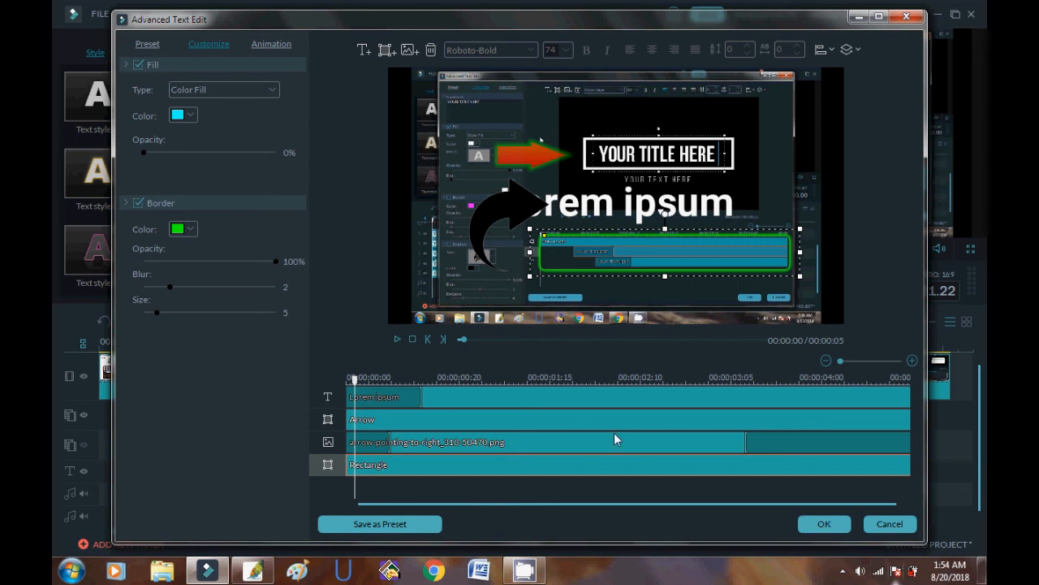
Apply the Up Dir Insert animation to the rectangle, shorten its entrance to match Lorem ipsum's, and accept the advanced title edits.
{"action": "left_click", "coordinate": [275, 45]}
{"action": "left_click", "coordinate": [262, 235]}
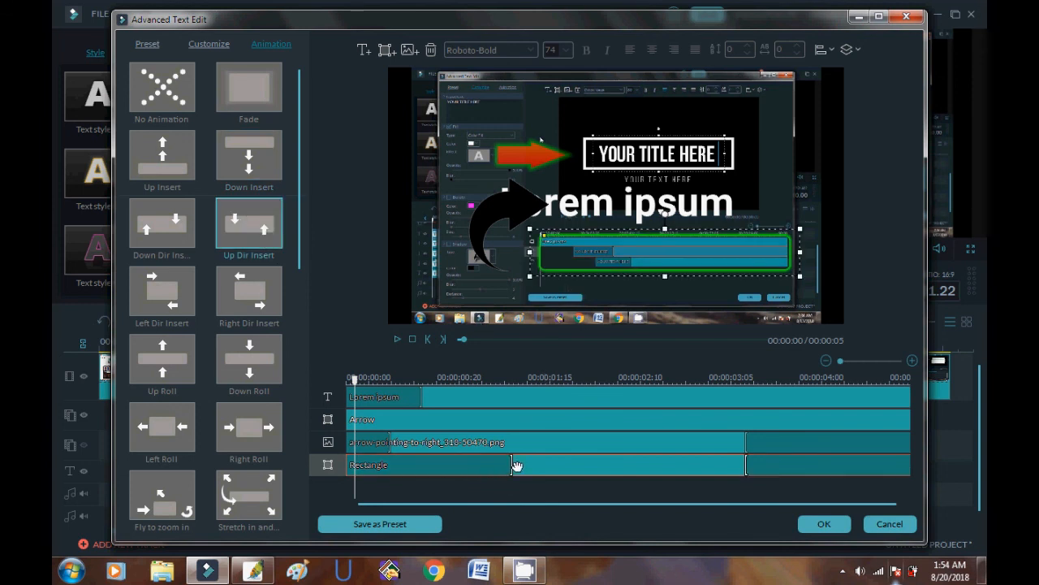
{"action": "left_click_drag", "start_coordinate": [512, 465], "coordinate": [419, 486]}
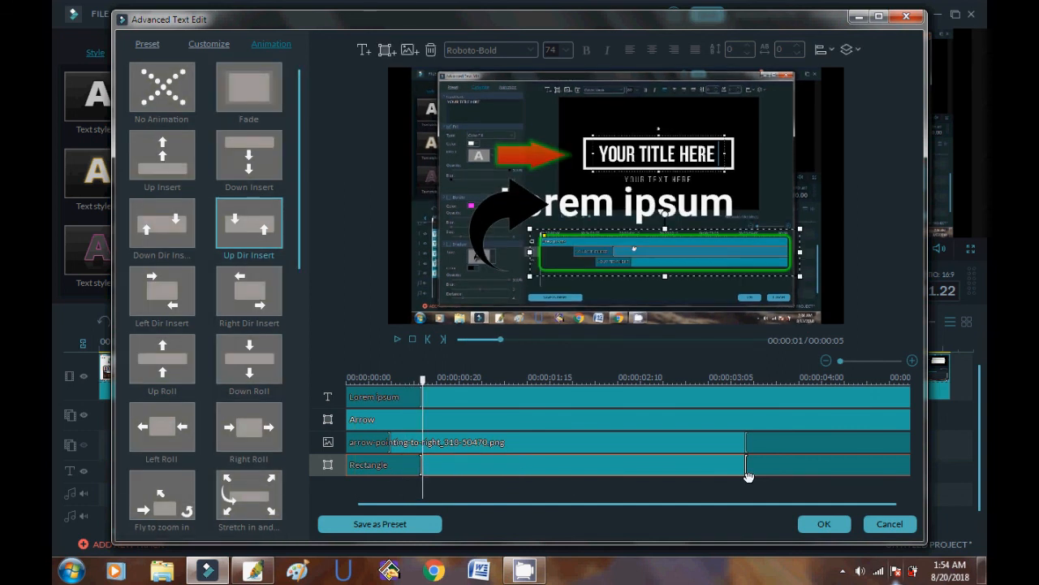
{"action": "left_click", "coordinate": [822, 524]}
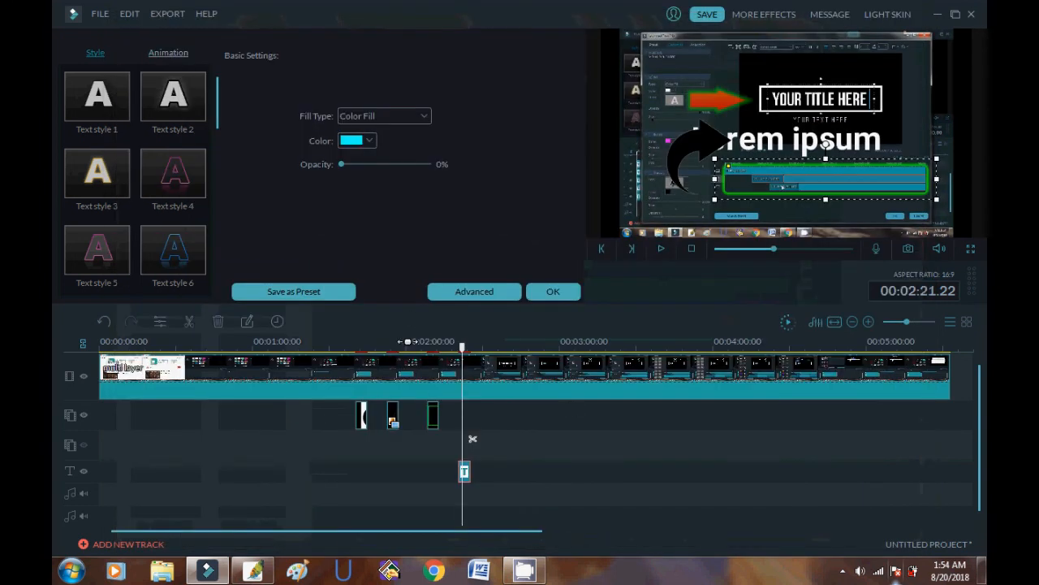
Play back the edited title on the main timeline from about 00:02:17.18.
{"action": "left_click", "coordinate": [452, 346]}
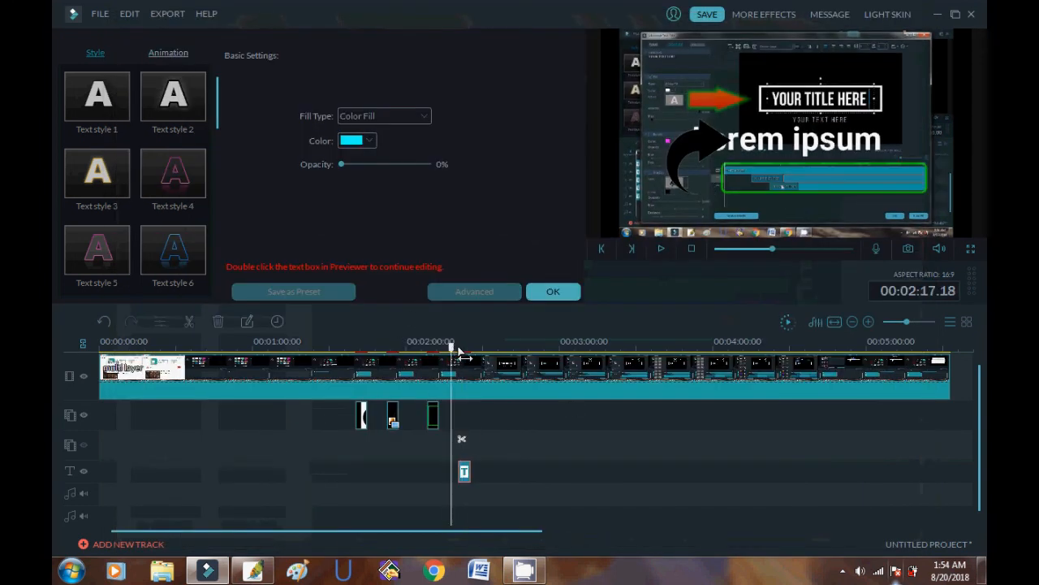
{"action": "key", "text": "space"}
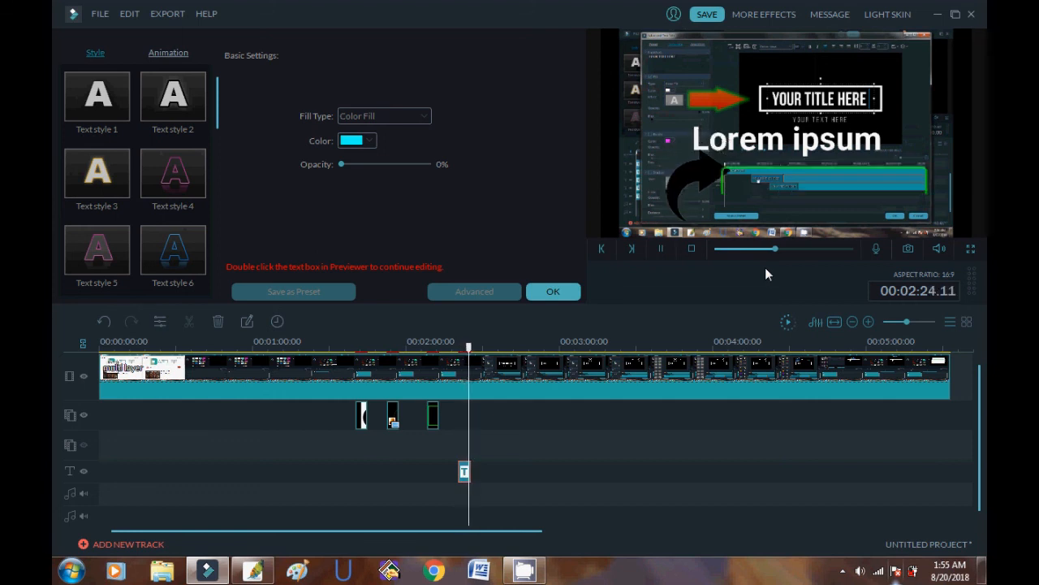
{"action": "key", "text": "space"}
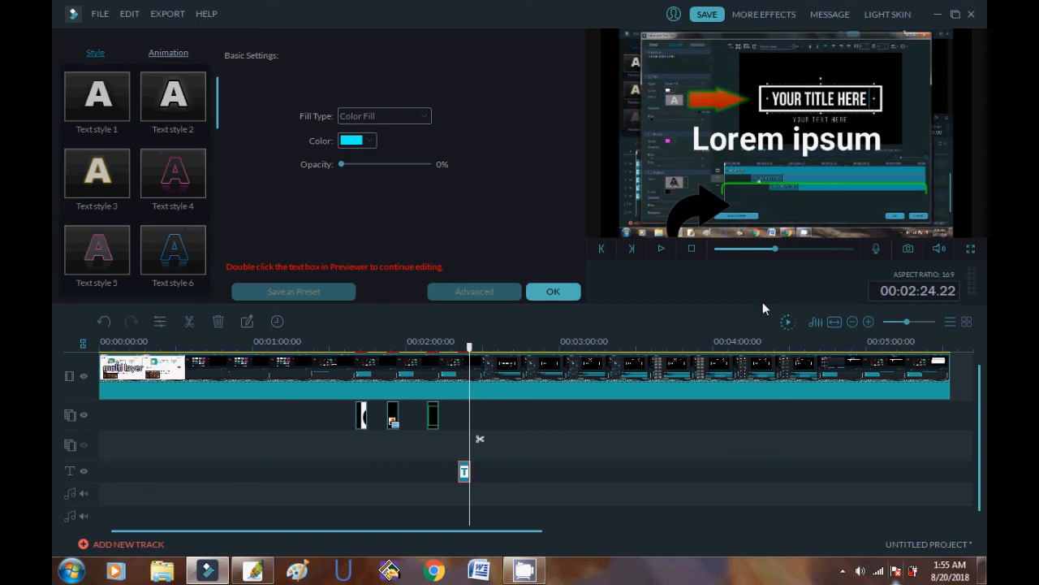